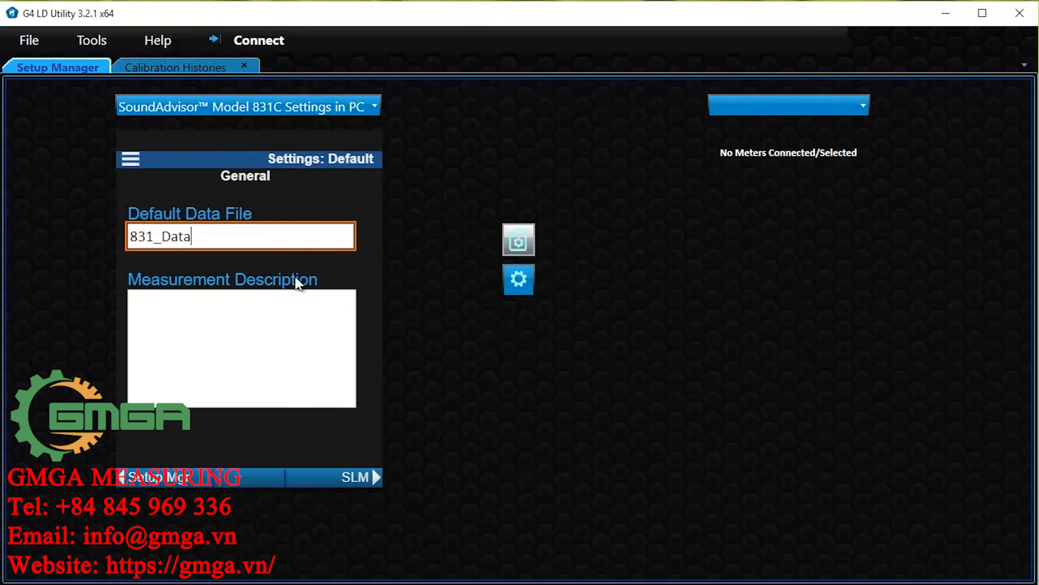
# Set the default data file name to Loon
pyautogui.moveTo(207, 241); pyautogui.dragTo(81, 239)
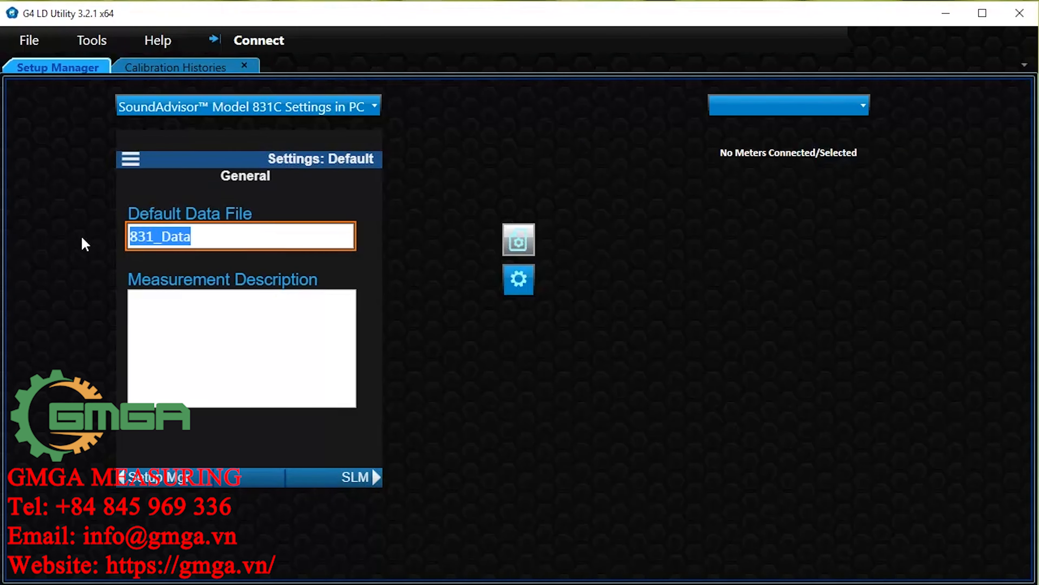
pyautogui.write('Loon')
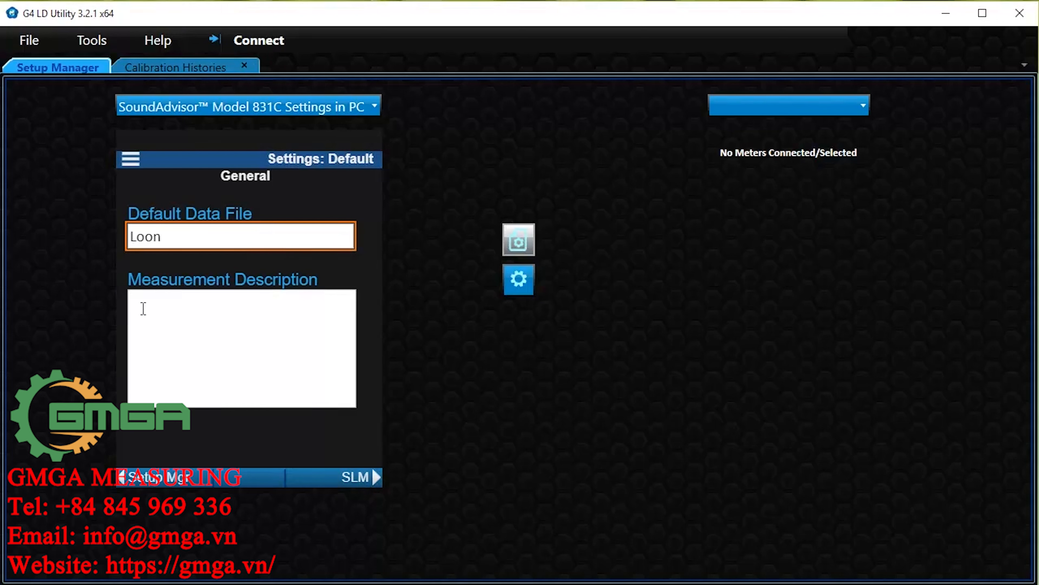
# In the SLM settings, set the peak weighting to A and the detector to Fast
pyautogui.click(373, 480)
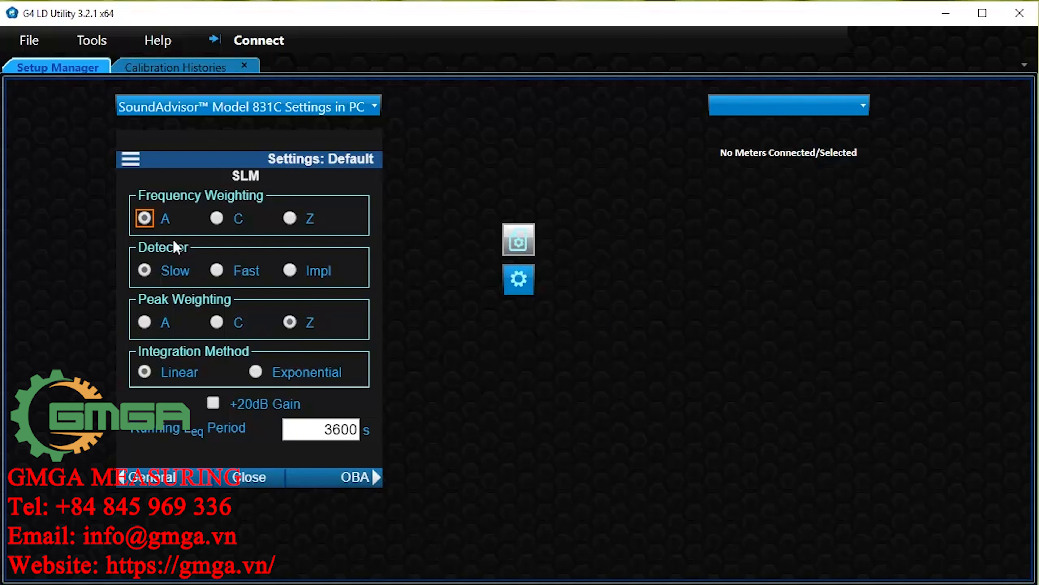
pyautogui.click(145, 322)
pyautogui.click(217, 271)
# In the OBA settings, keep the bandwidth at 1/1, 1/3 and set the frequency weighting to A
pyautogui.click(369, 477)
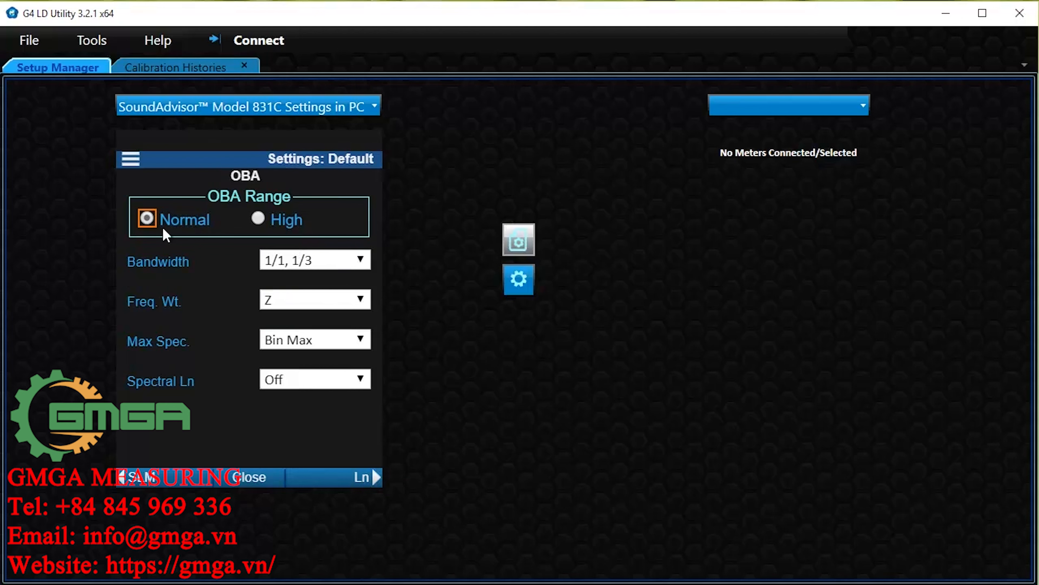
pyautogui.click(305, 262)
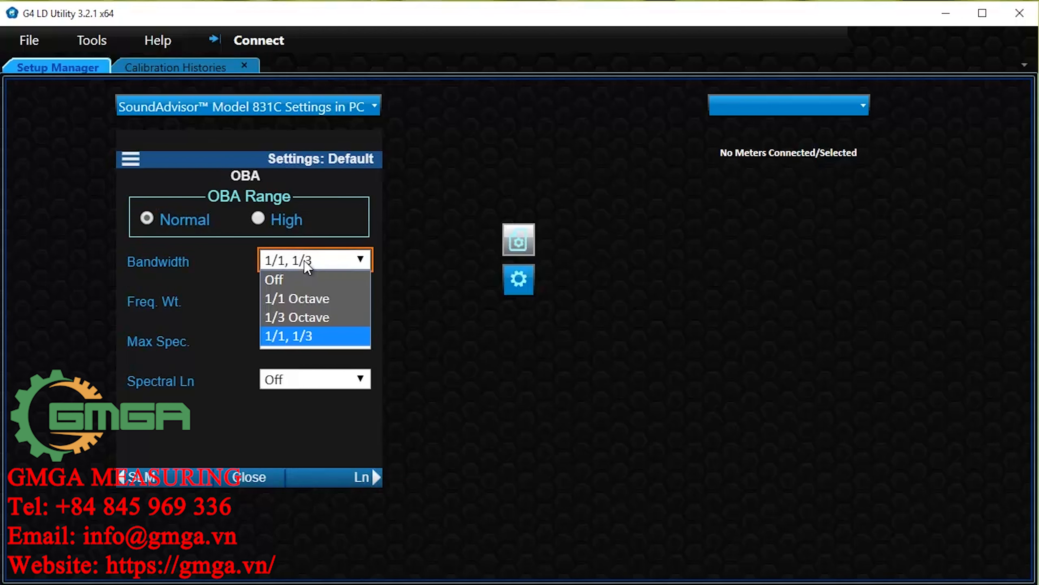
pyautogui.click(307, 267)
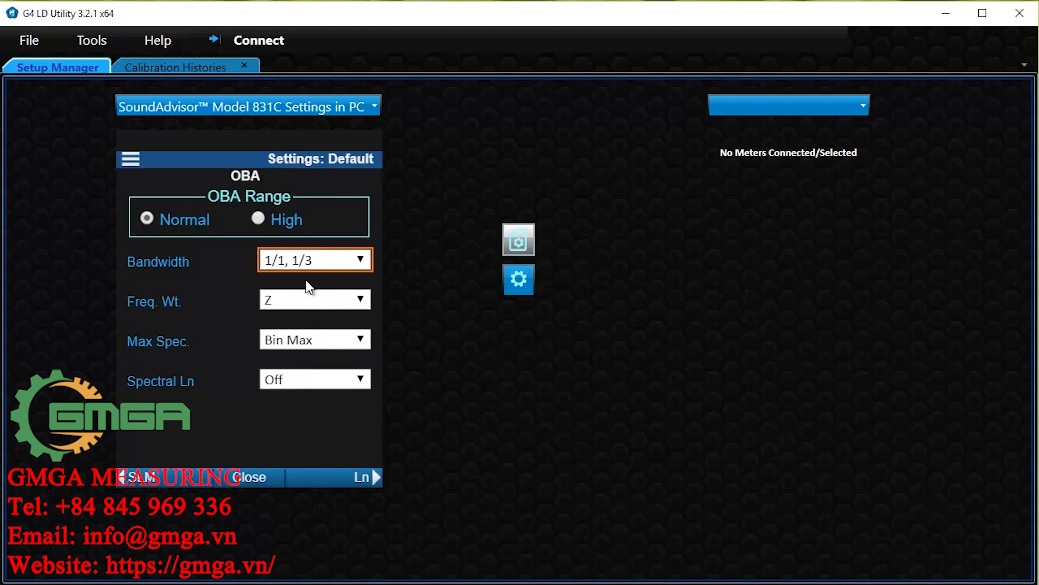
pyautogui.click(302, 301)
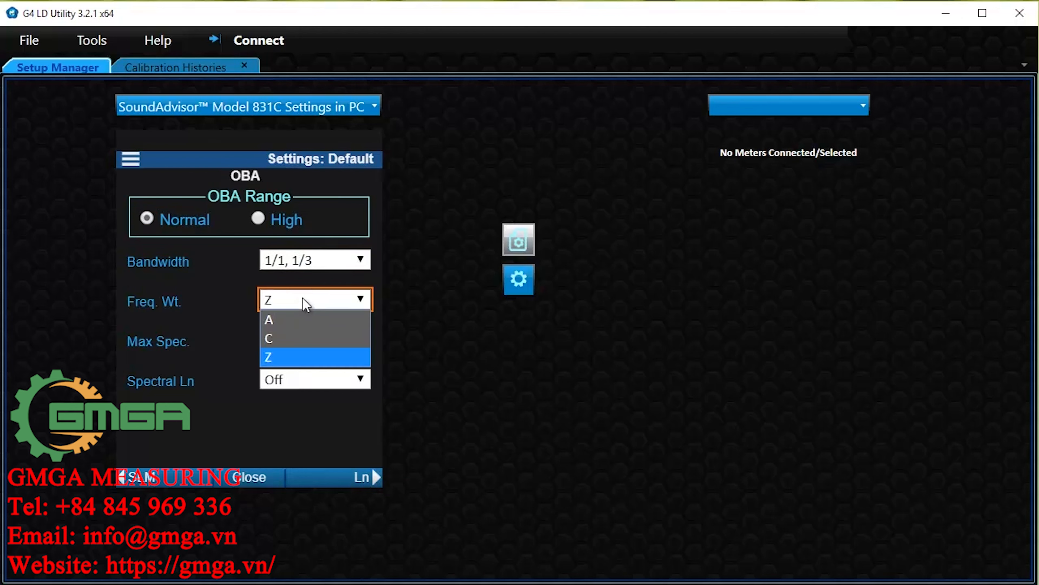
pyautogui.click(295, 321)
# Set Ln percentiles 3, 4, 5 and 6 to 50, 90, 95 and 99 %
pyautogui.click(362, 477)
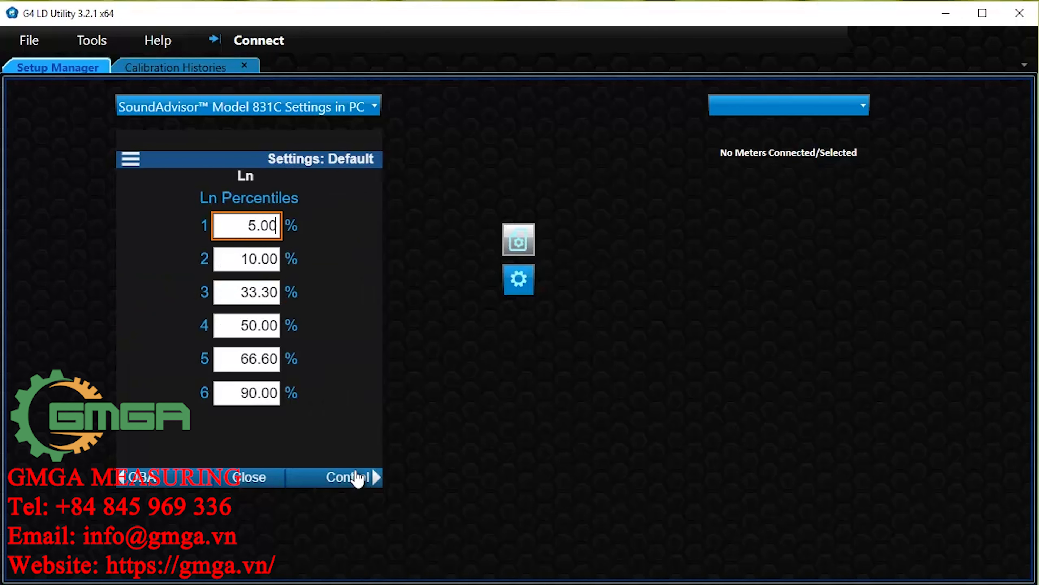
pyautogui.click(238, 256)
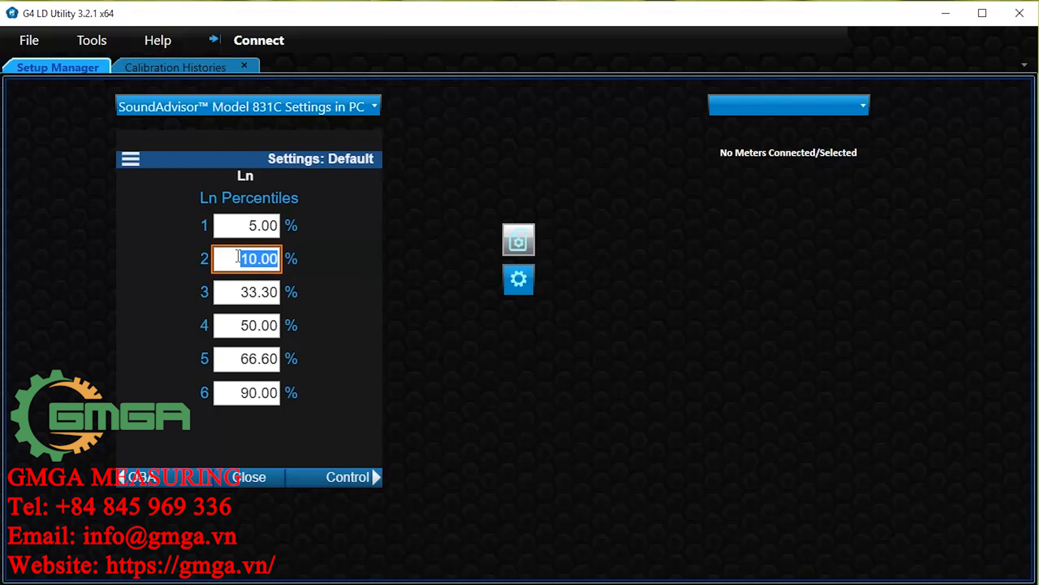
pyautogui.click(229, 285)
pyautogui.write('50')
pyautogui.click(229, 324)
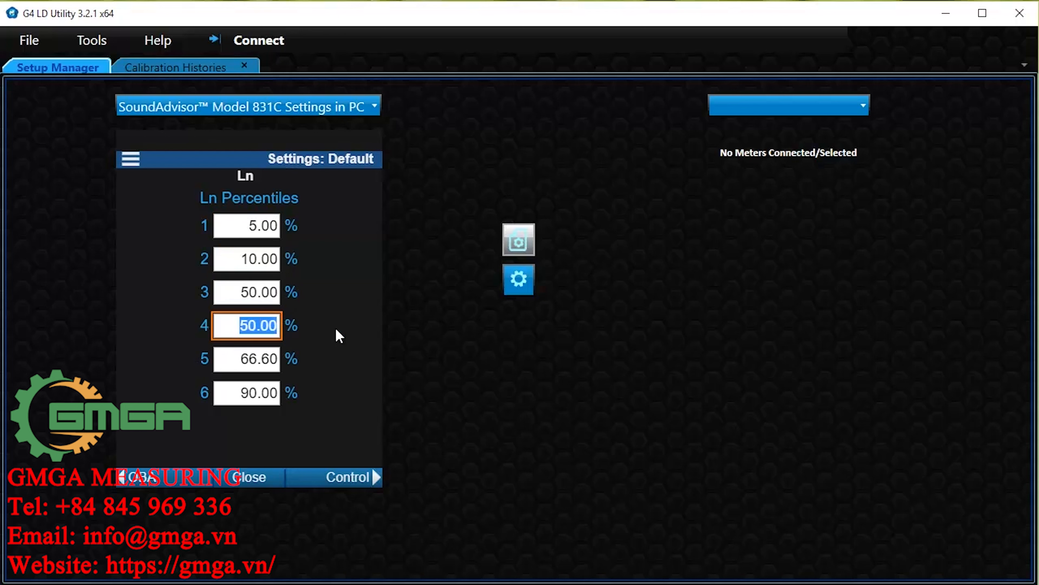
pyautogui.write('90')
pyautogui.click(261, 359)
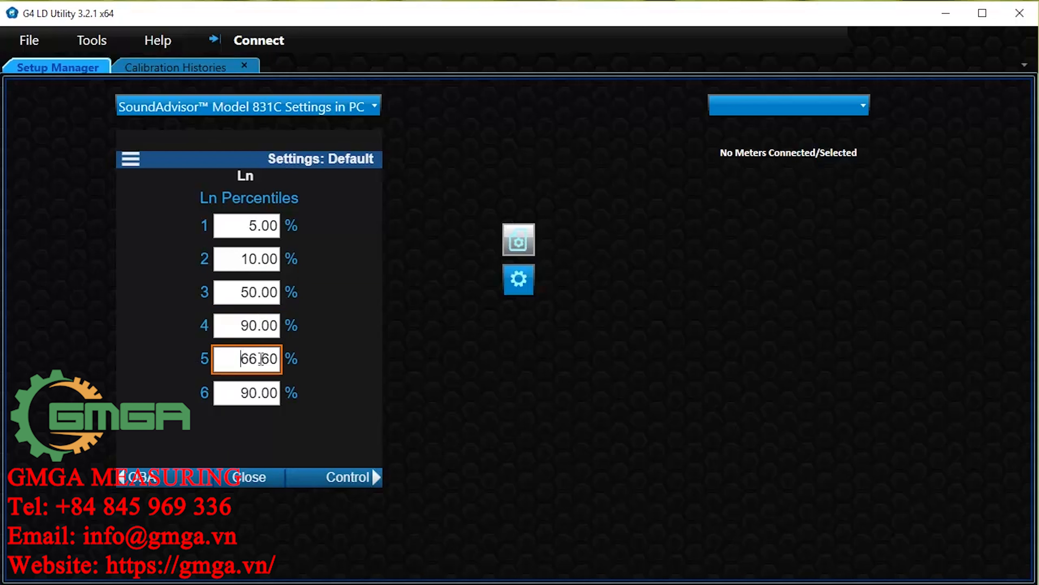
pyautogui.write('95')
pyautogui.click(228, 392)
pyautogui.write('99')
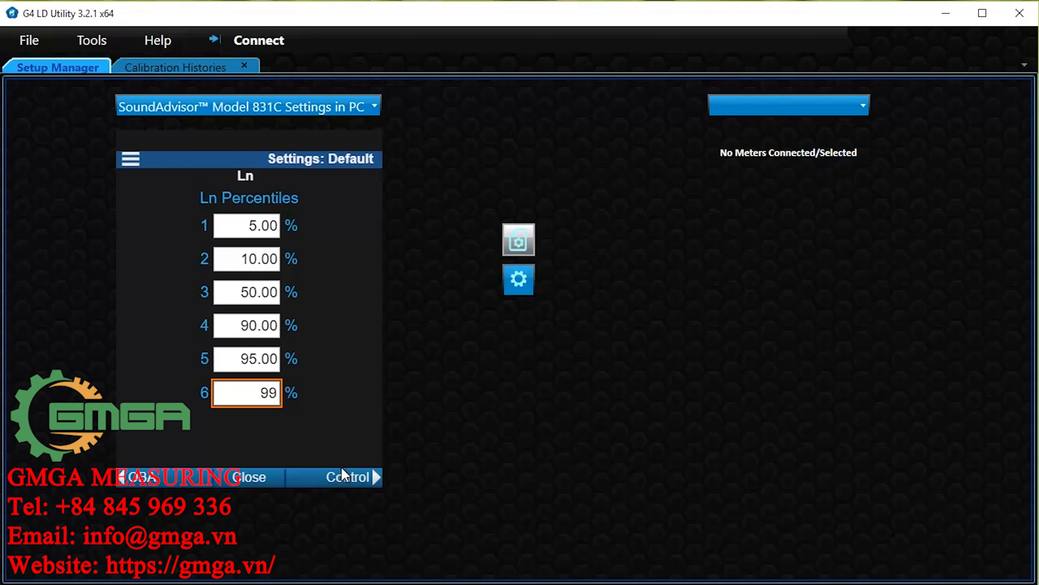
# Set the run mode in the Control settings to Continuous
pyautogui.click(351, 479)
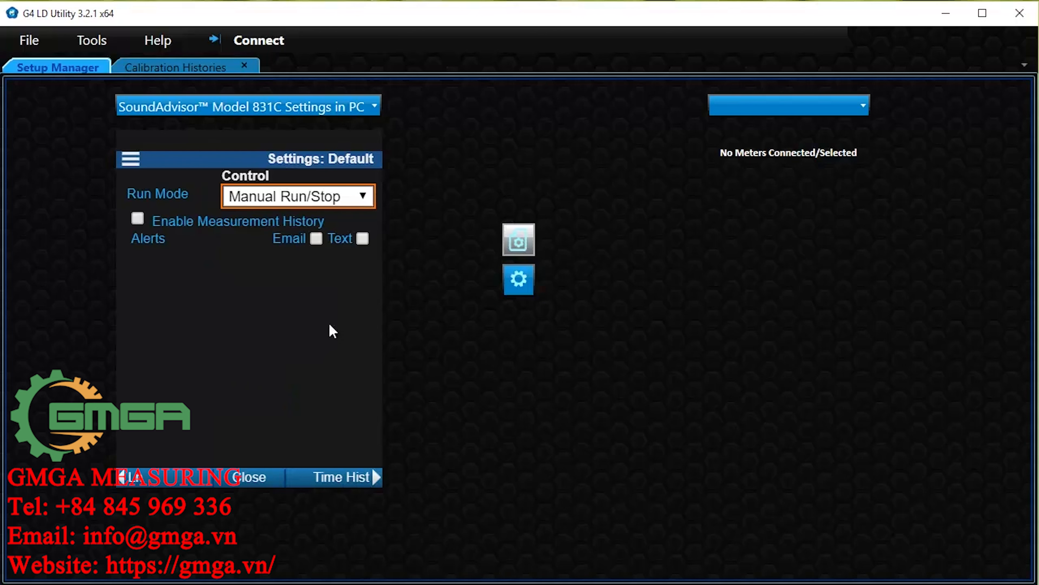
pyautogui.click(306, 204)
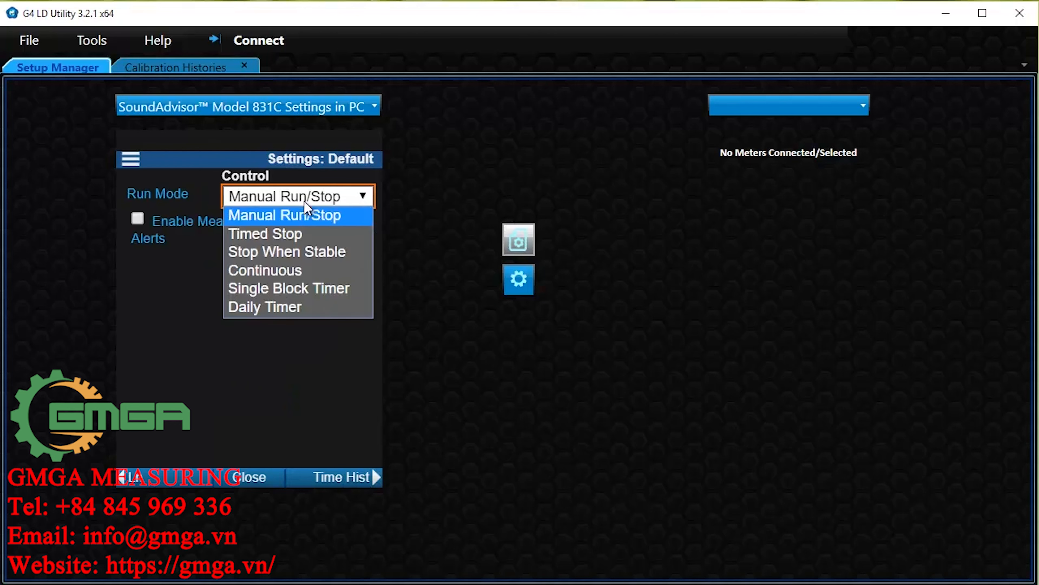
pyautogui.click(309, 274)
# Enable measurement history with an interval time of 00:10 (hh:mm)
pyautogui.click(138, 218)
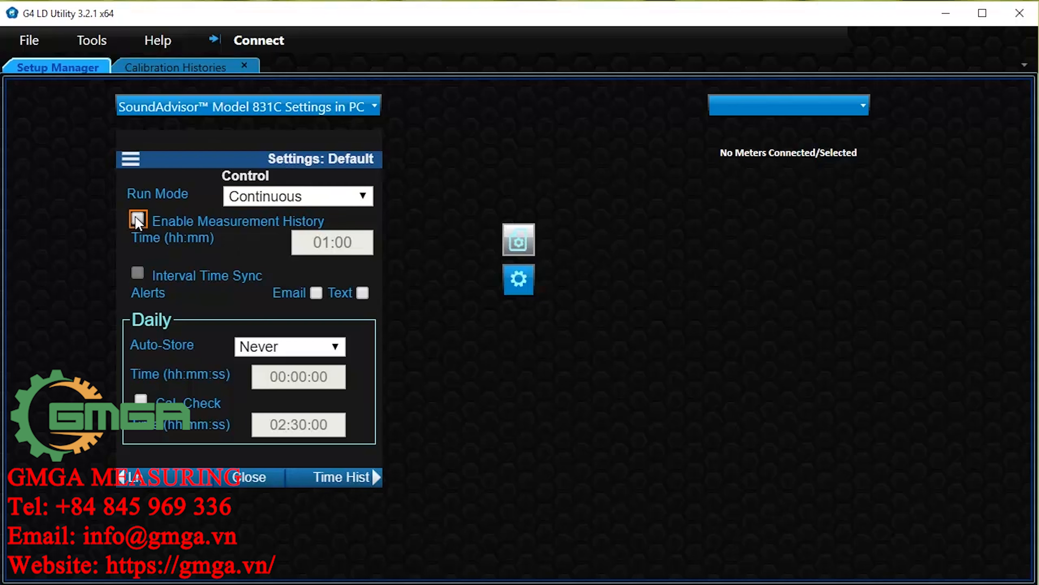
pyautogui.click(339, 243)
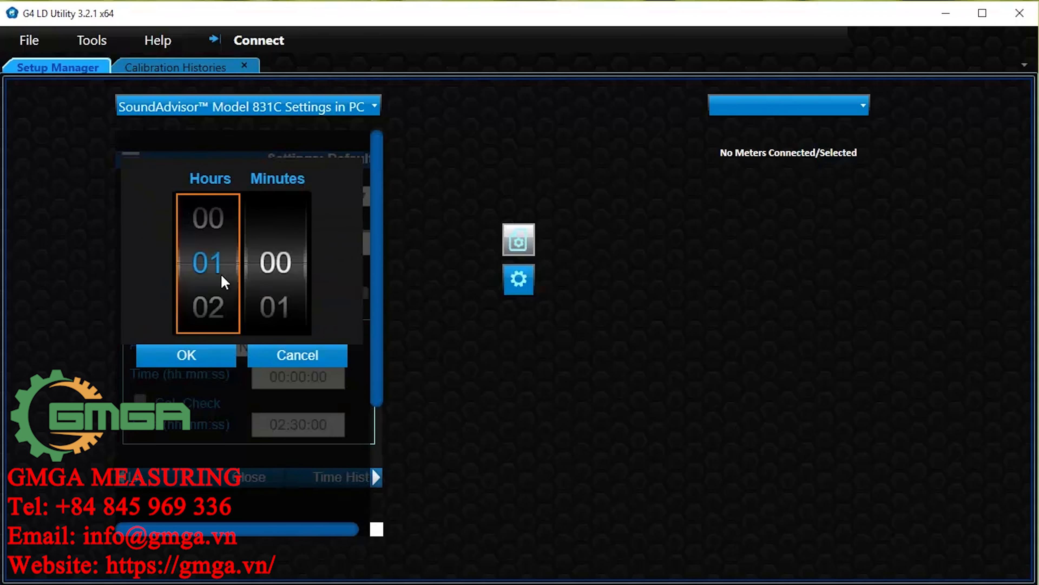
pyautogui.moveTo(216, 246); pyautogui.dragTo(213, 268)
pyautogui.moveTo(281, 250); pyautogui.dragTo(295, 214)
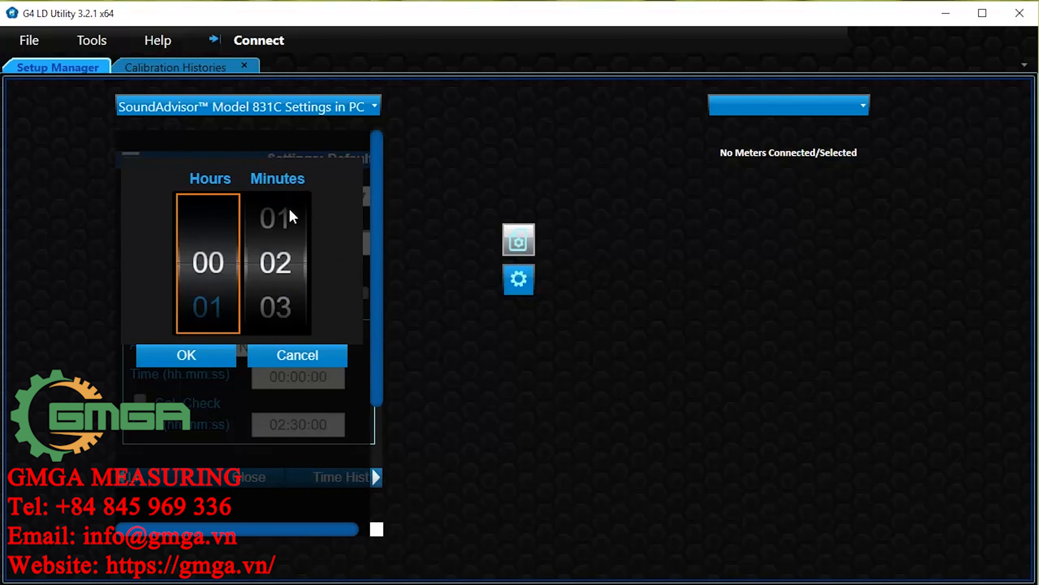
pyautogui.moveTo(283, 304); pyautogui.dragTo(279, 167)
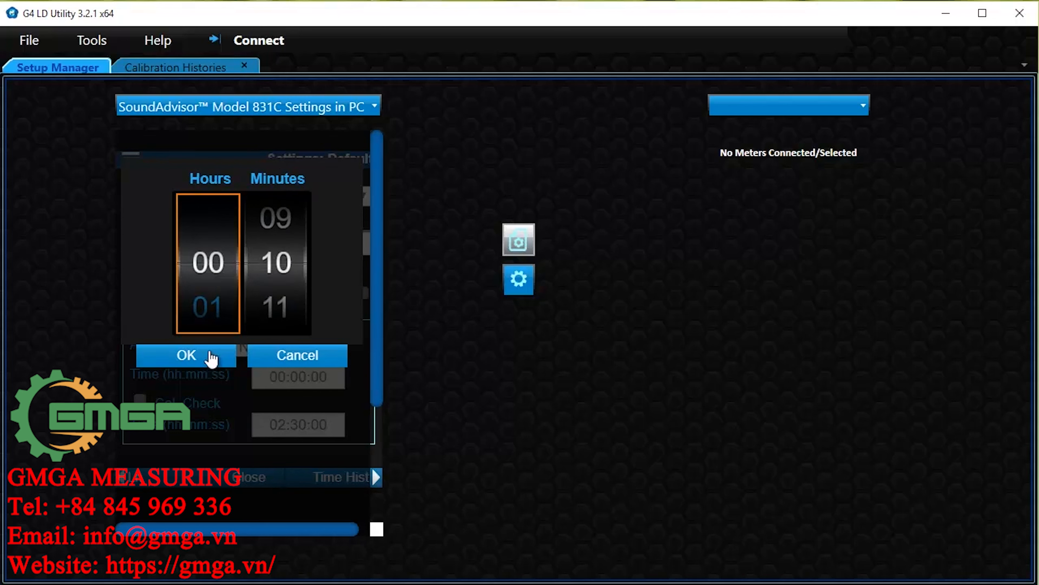
pyautogui.click(209, 356)
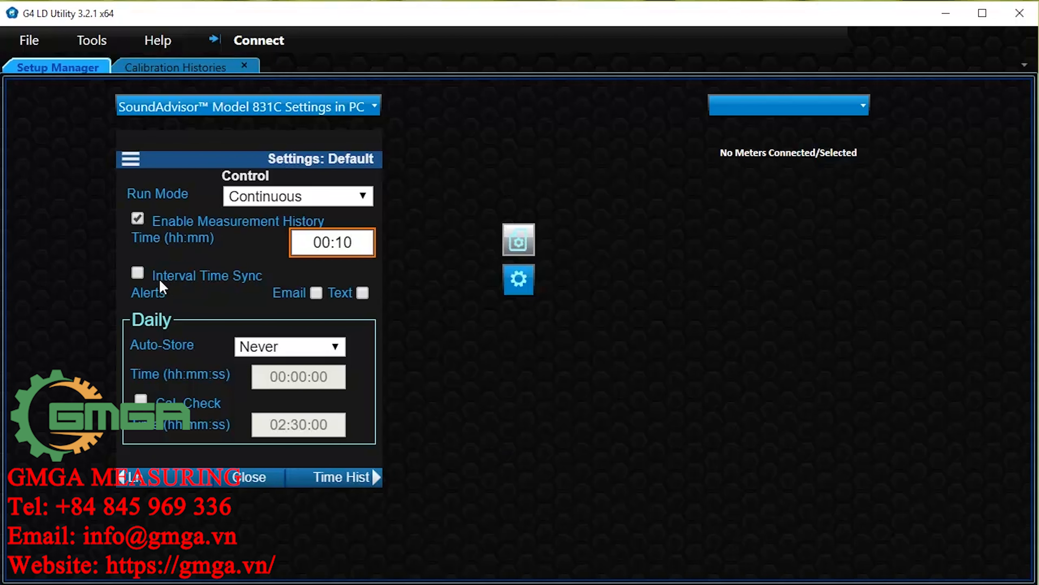
# Enable interval time sync and set the daily auto-store to 1/day
pyautogui.click(139, 273)
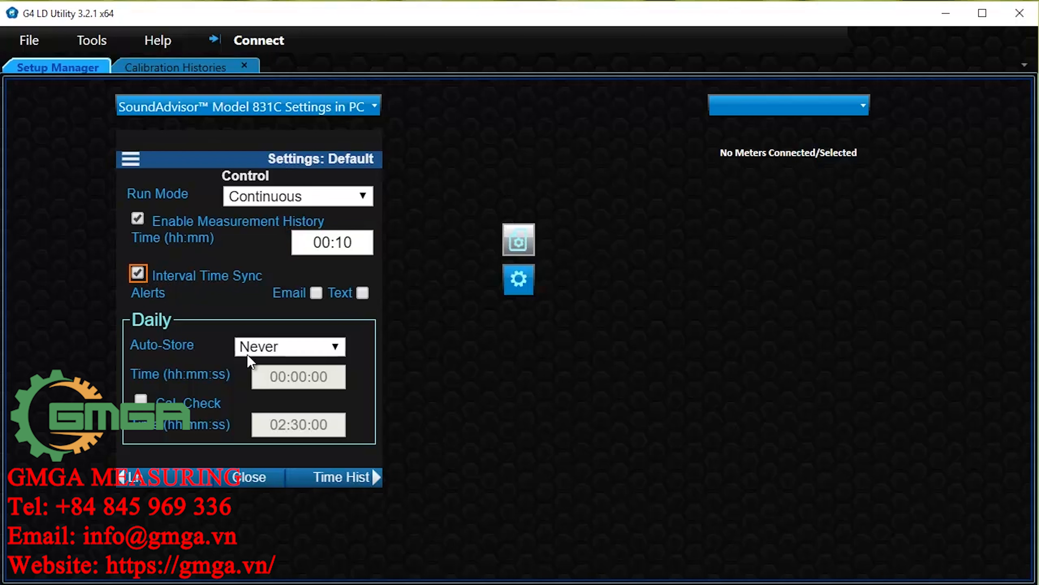
pyautogui.click(265, 353)
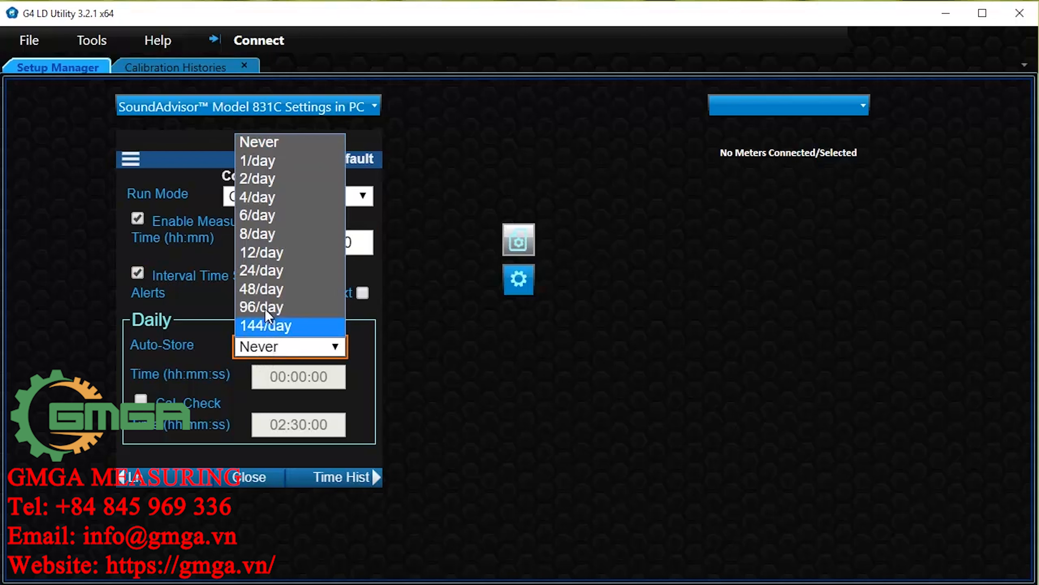
pyautogui.click(258, 164)
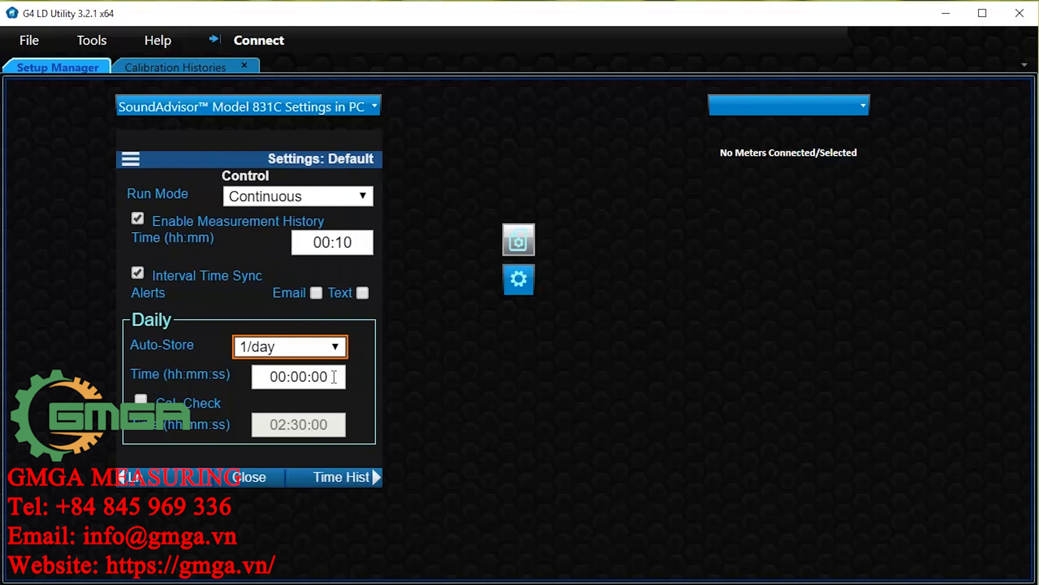
# Enable time history logging with a period of 5 s
pyautogui.click(346, 478)
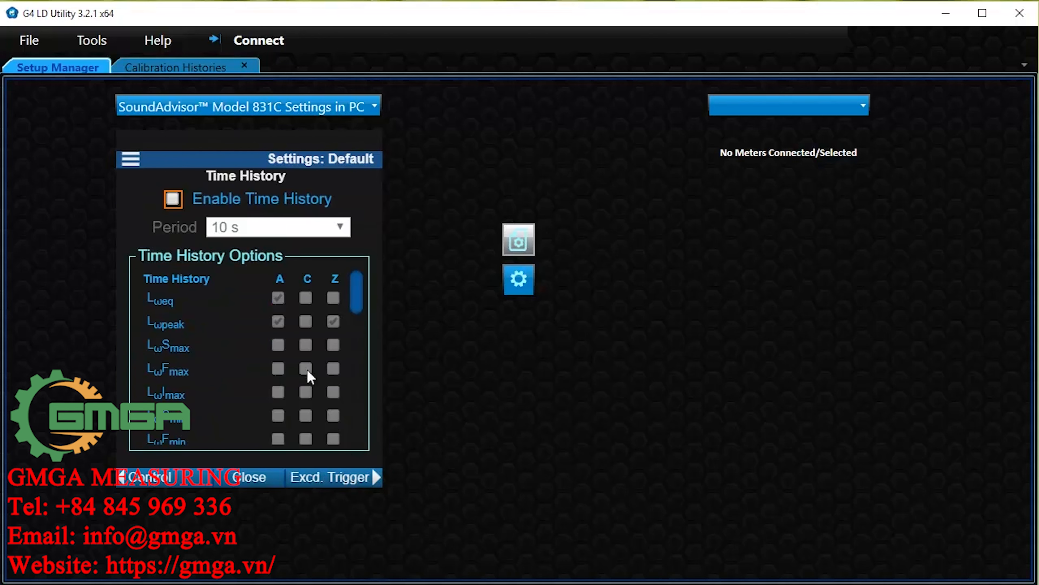
pyautogui.click(173, 200)
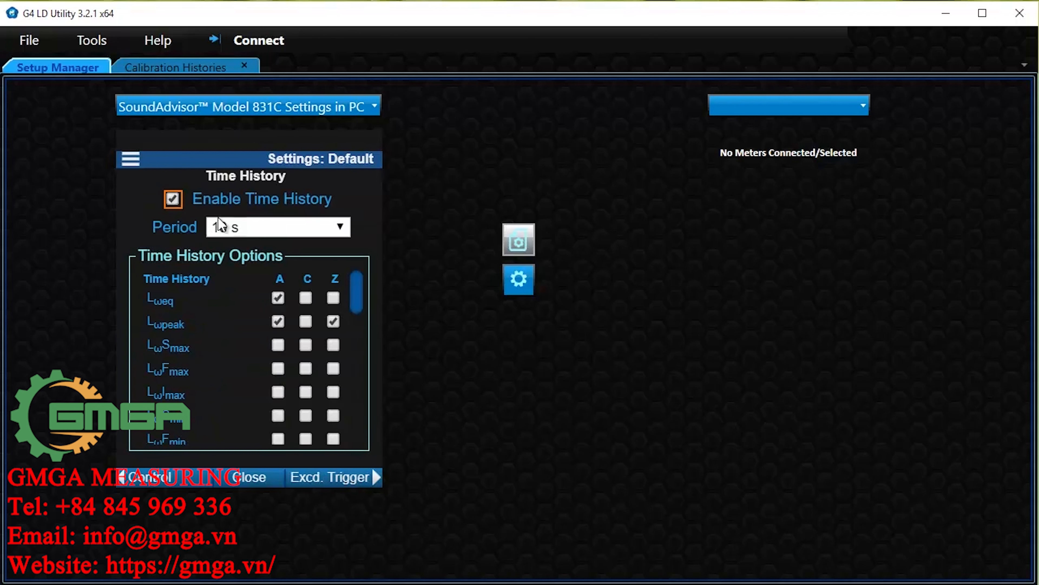
pyautogui.click(275, 235)
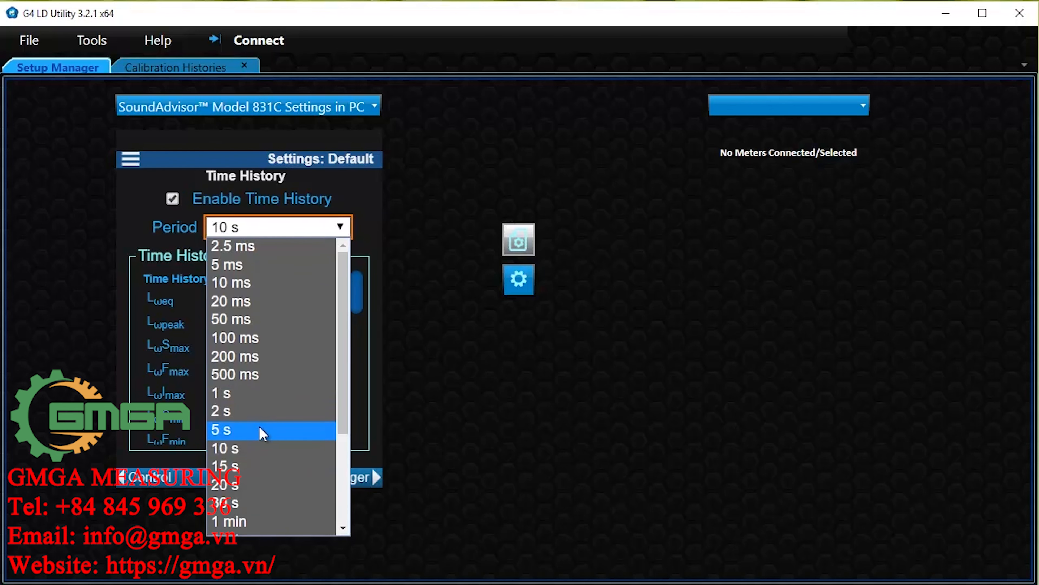
pyautogui.click(262, 433)
# Include Leq in C and Z weighting and Lpeak in C weighting in the time history options
pyautogui.click(304, 301)
pyautogui.click(304, 299)
pyautogui.click(333, 298)
pyautogui.click(305, 321)
# Include the A-weighted LSmax, LFmax, LImax, LSmin and LFmin metrics in the time history
pyautogui.click(278, 345)
pyautogui.click(278, 369)
pyautogui.click(278, 392)
pyautogui.click(279, 416)
pyautogui.click(278, 437)
# Include A-weighted LImin and the slow, fast and impulse SPL in the time history, plus LCeq - LAeq and LIeq - Leq
pyautogui.scroll(-3, 367, 374)
pyautogui.click(278, 310)
pyautogui.click(278, 334)
pyautogui.click(279, 358)
pyautogui.click(278, 382)
pyautogui.click(308, 405)
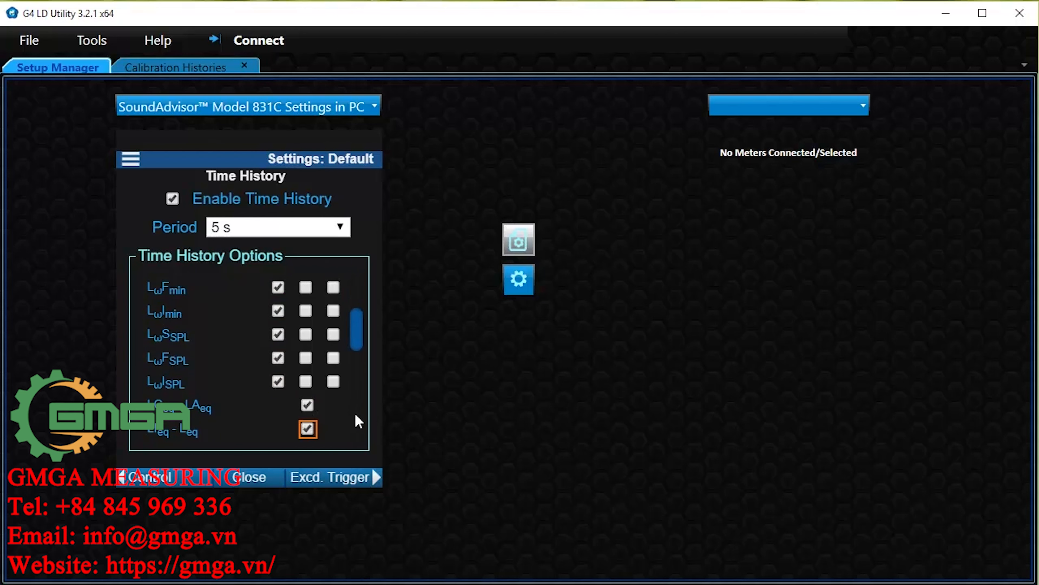
# Include 1/1 and 1/3 octave Leq, Lmax and Lmin in the time history, plus the statistics option under Miscellaneous
pyautogui.scroll(-3, 355, 412)
pyautogui.click(303, 335)
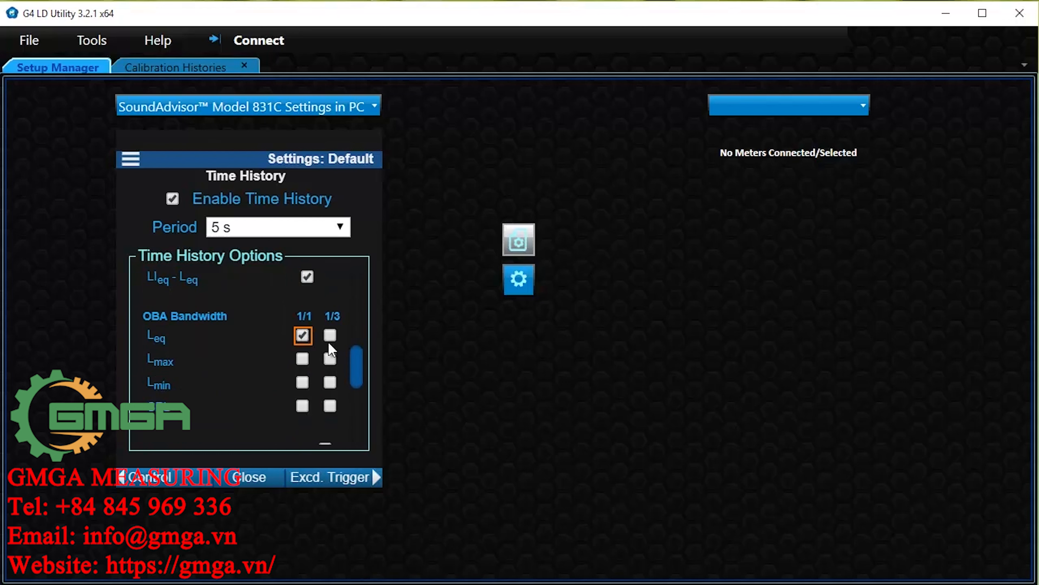
pyautogui.click(330, 336)
pyautogui.click(302, 358)
pyautogui.click(330, 359)
pyautogui.click(303, 383)
pyautogui.click(330, 382)
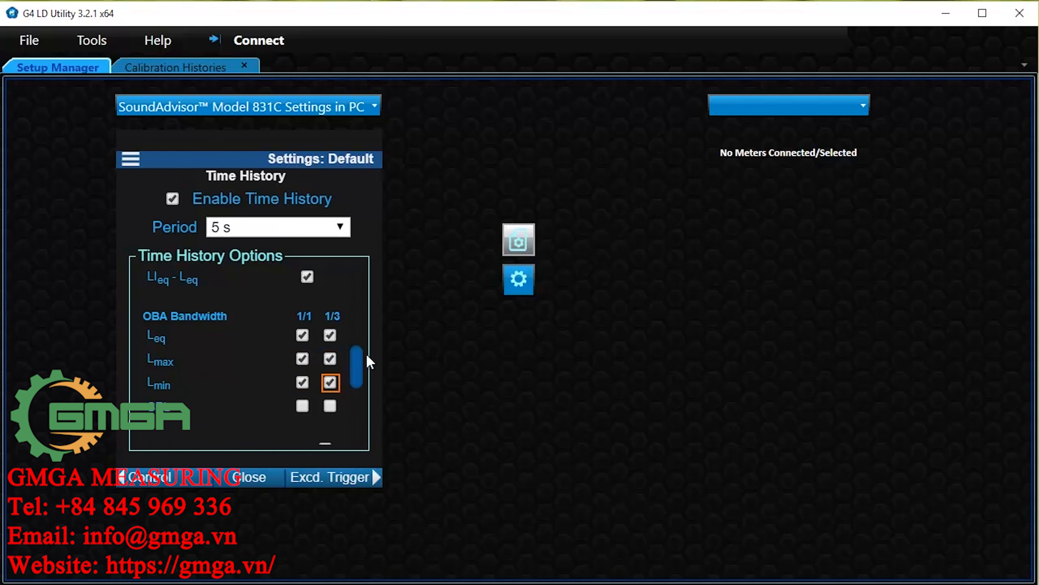
pyautogui.scroll(-3, 361, 358)
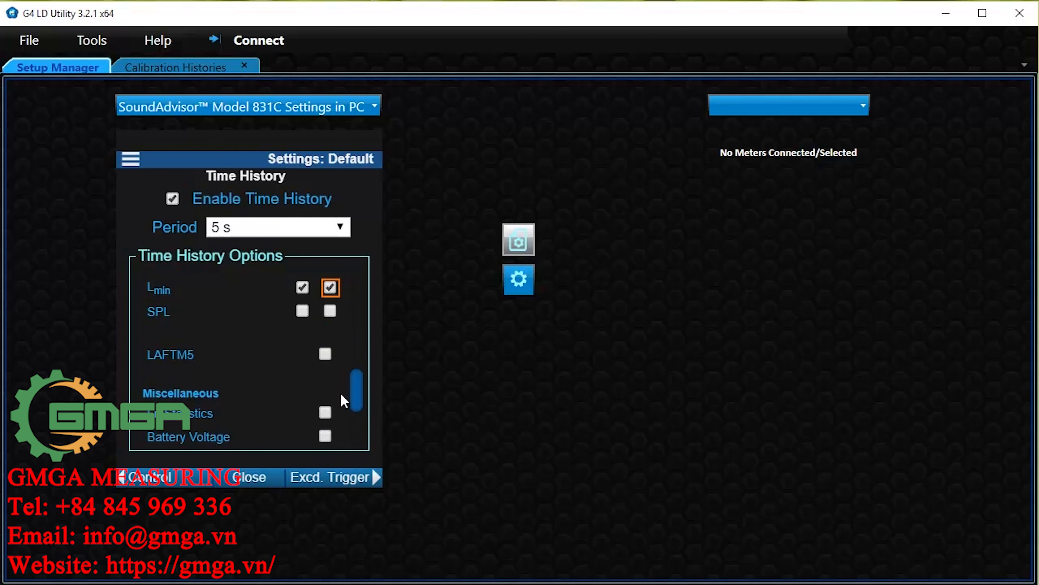
pyautogui.click(326, 412)
# Set the SPL 1 exceedance trigger level to 60 dB
pyautogui.click(345, 479)
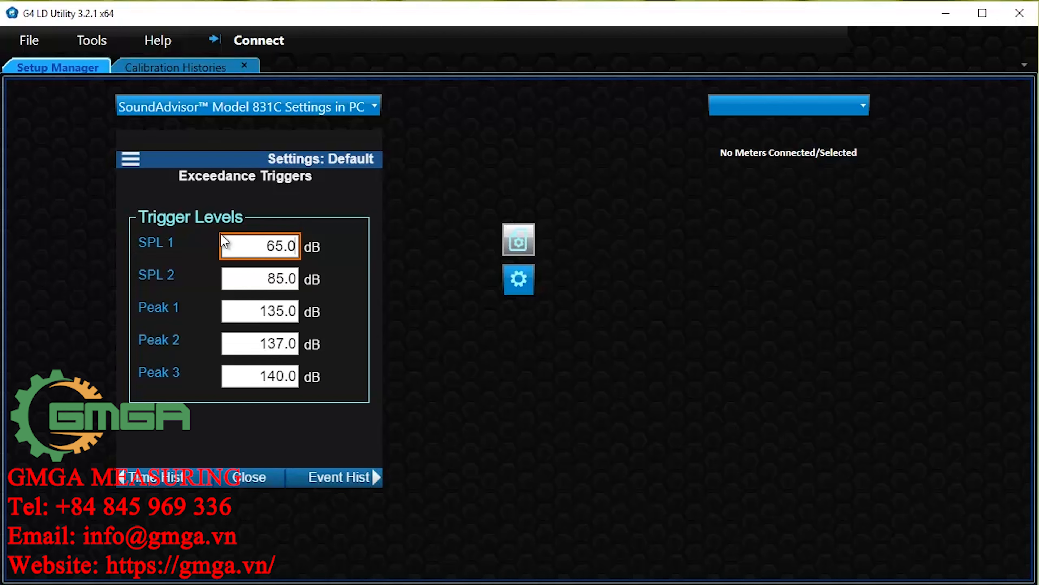
pyautogui.click(241, 245)
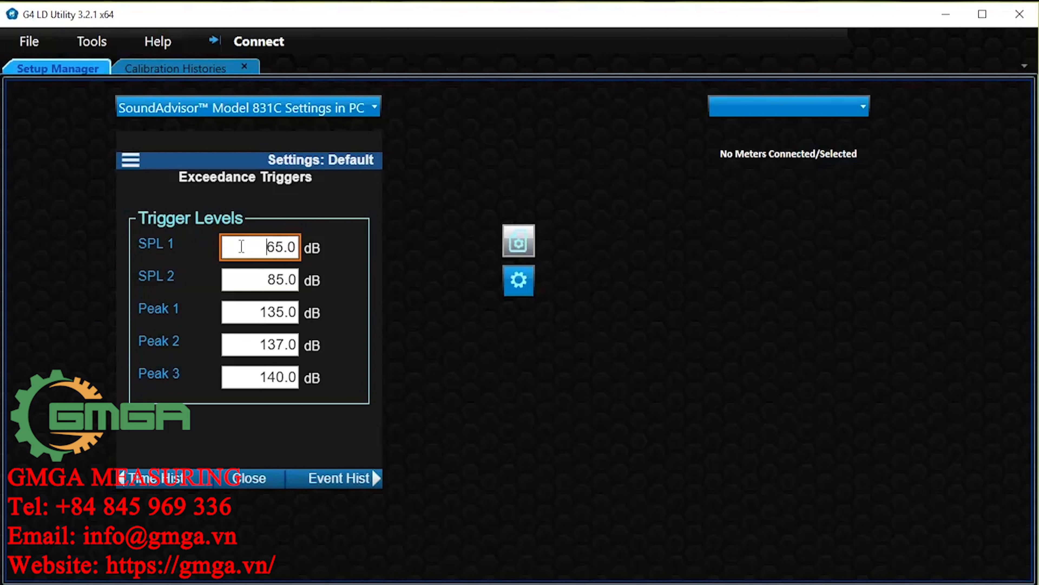
pyautogui.moveTo(242, 246); pyautogui.dragTo(301, 248)
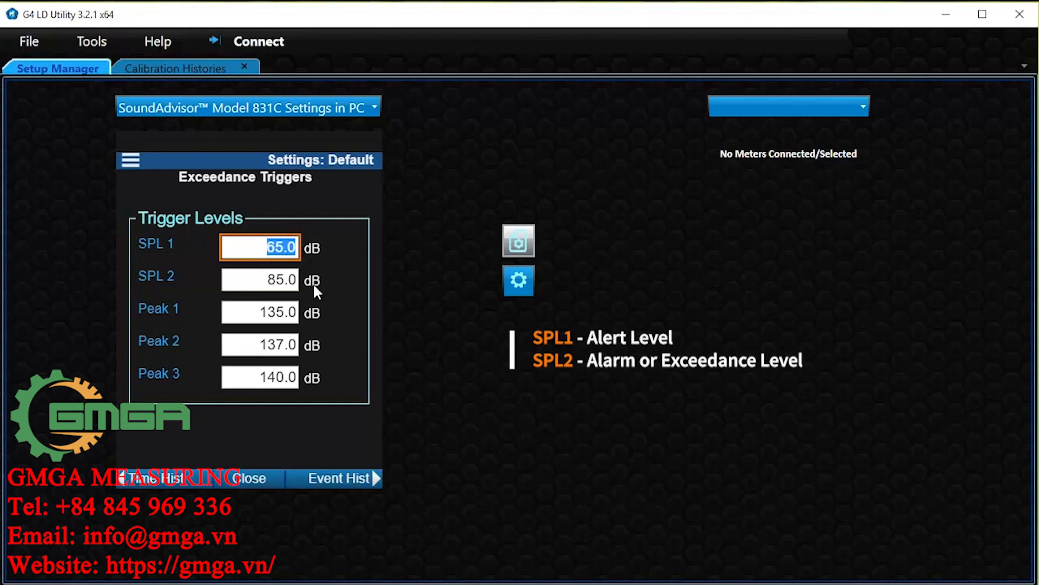
pyautogui.write('60')
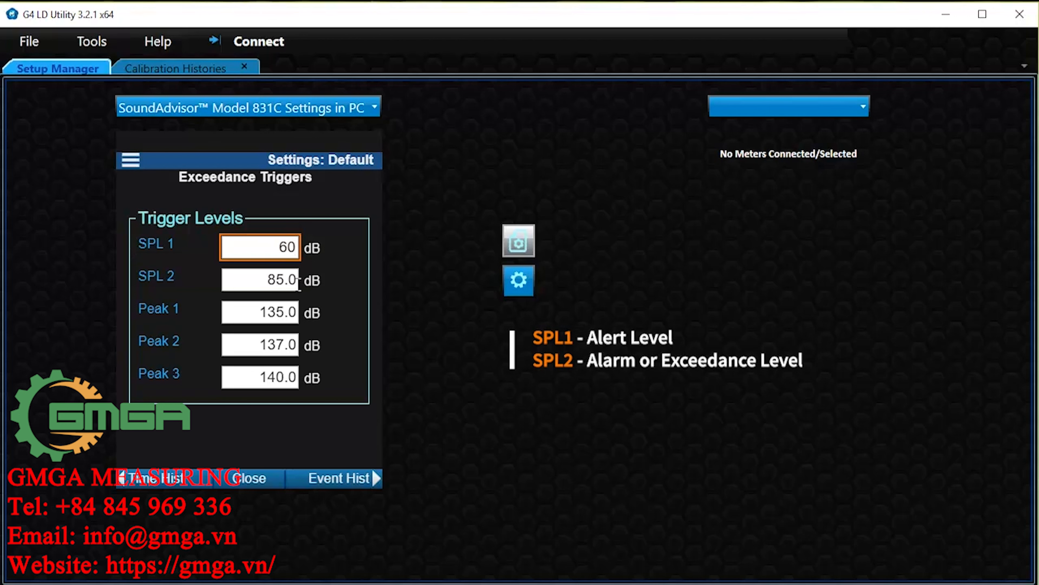
pyautogui.click(298, 280)
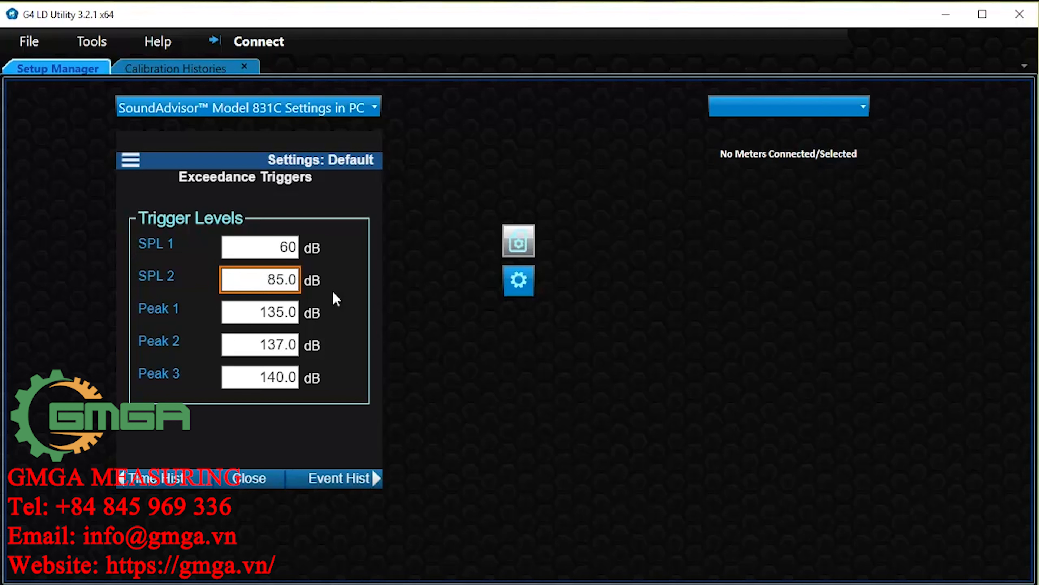
# Enable Event History with a minimum duration of 1 s and a continuation duration of 3 s
pyautogui.click(359, 486)
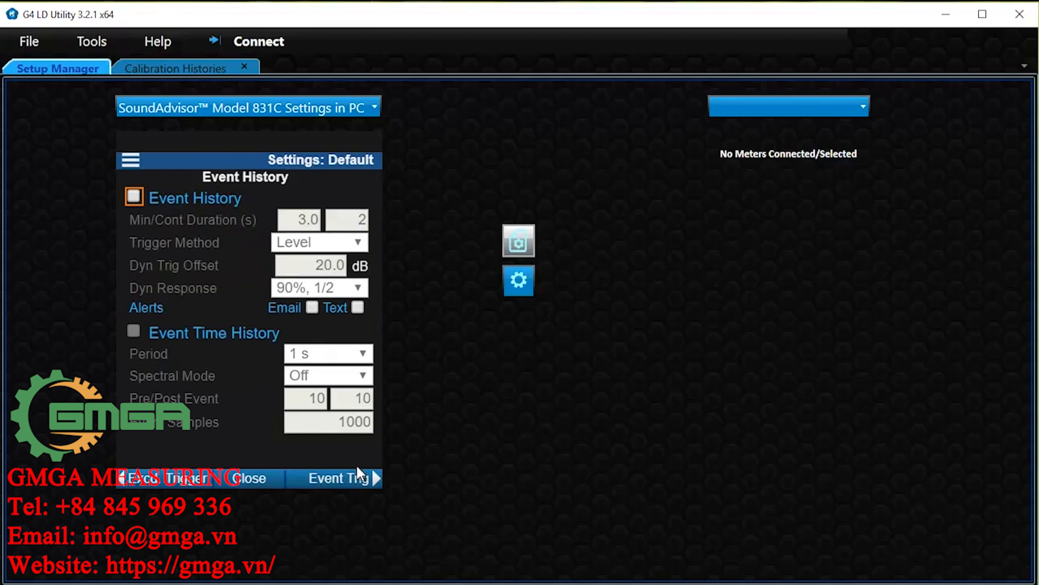
pyautogui.click(134, 197)
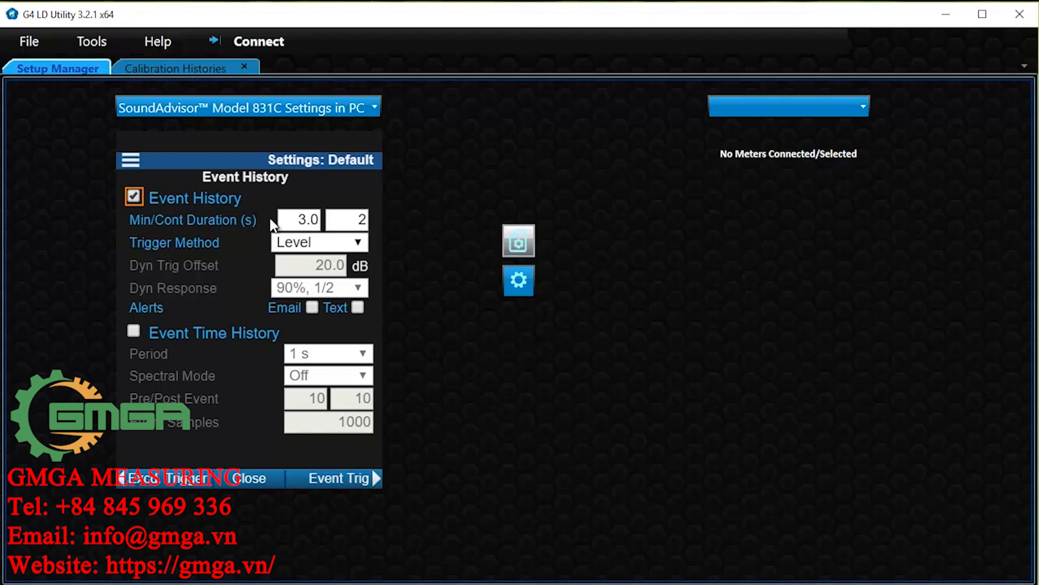
pyautogui.click(295, 221)
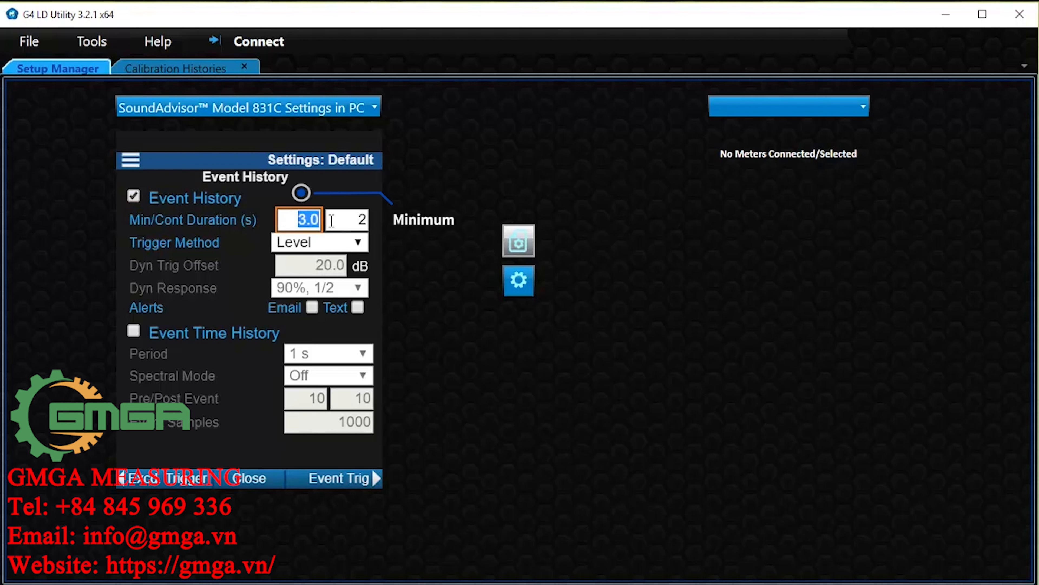
pyautogui.write('1')
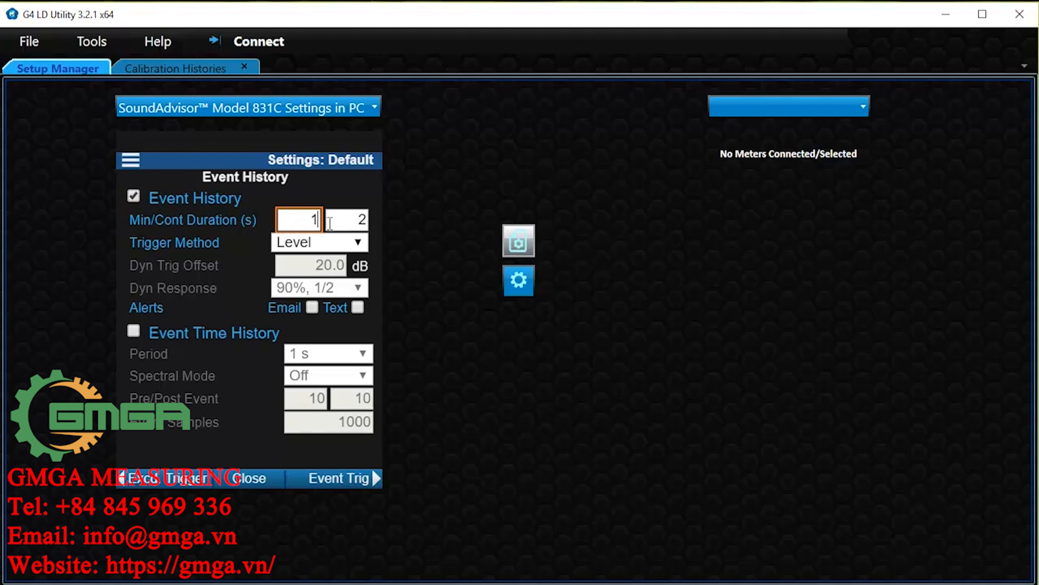
pyautogui.click(339, 220)
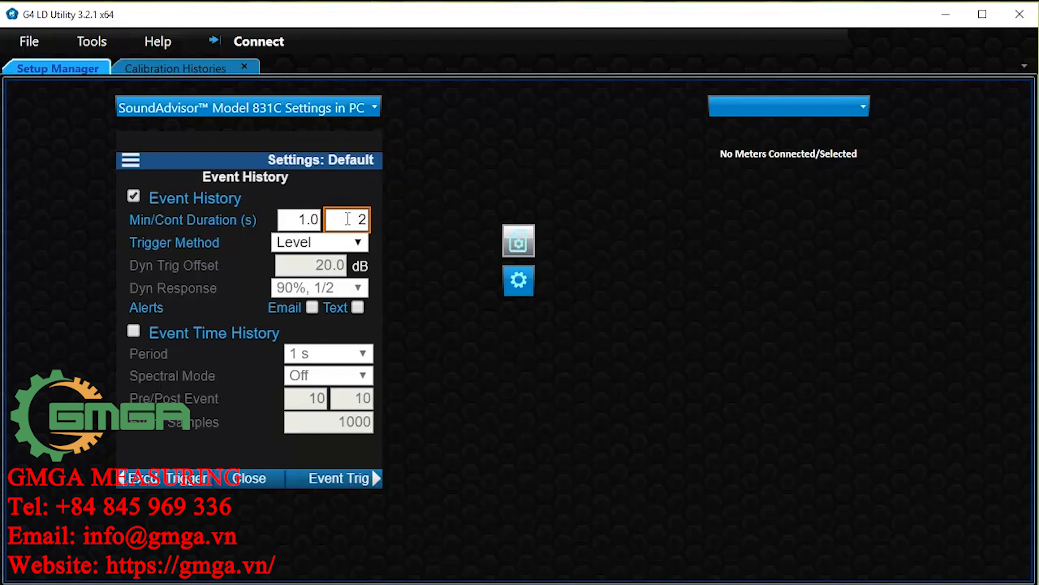
pyautogui.moveTo(358, 219); pyautogui.dragTo(380, 220)
pyautogui.write('3')
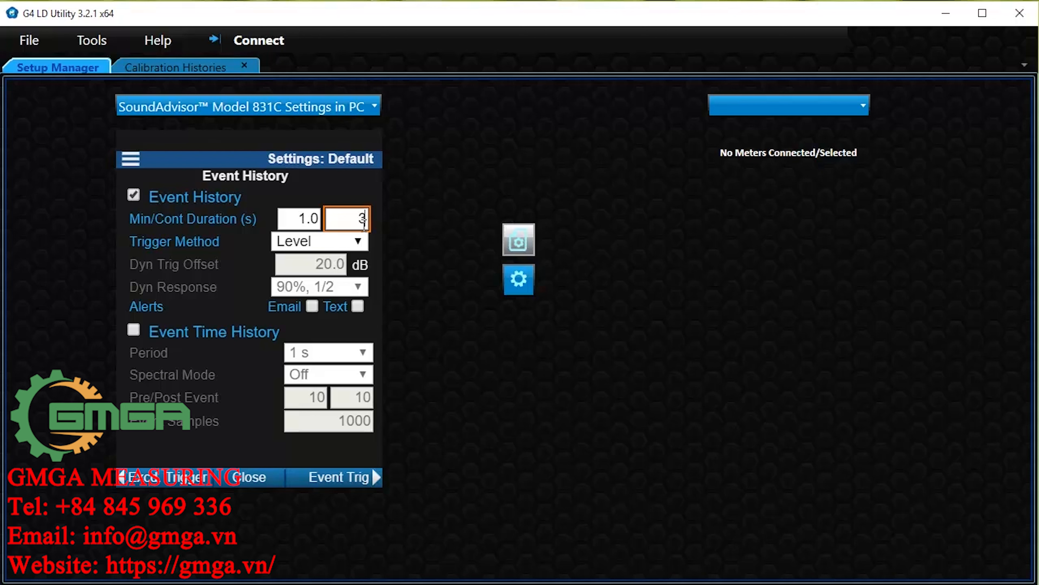
# Set the event trigger method to Dynamic with a 10 dB trigger offset and a dynamic response of 90%, 1/2
pyautogui.click(357, 242)
pyautogui.click(346, 280)
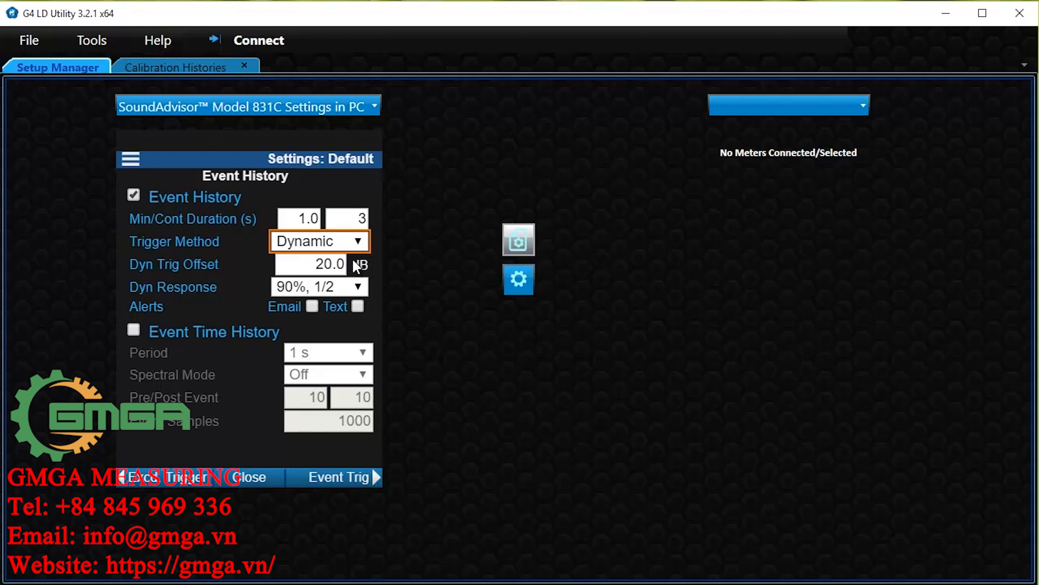
pyautogui.moveTo(315, 263); pyautogui.dragTo(350, 263)
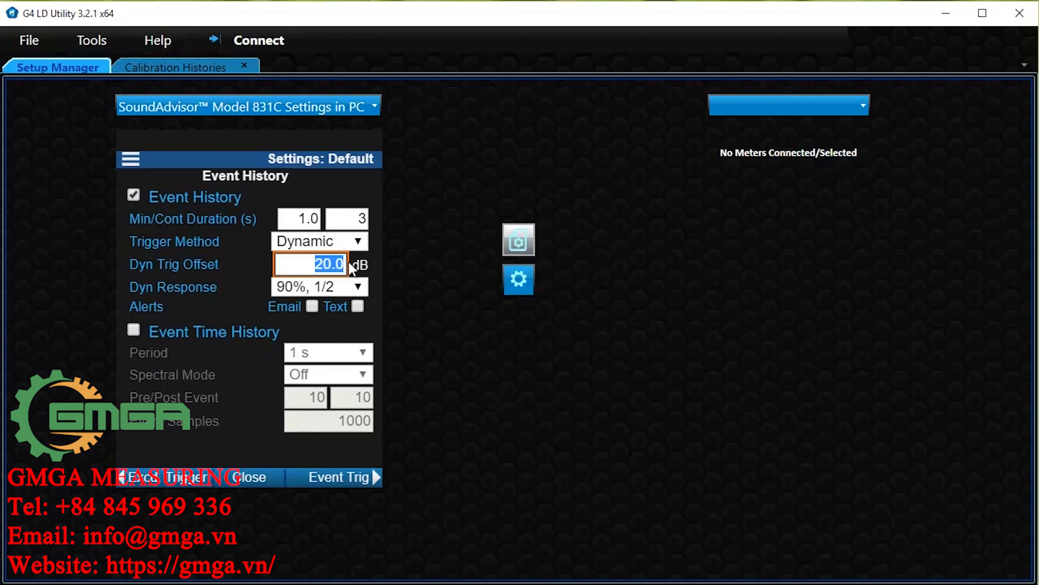
pyautogui.write('10')
pyautogui.click(358, 287)
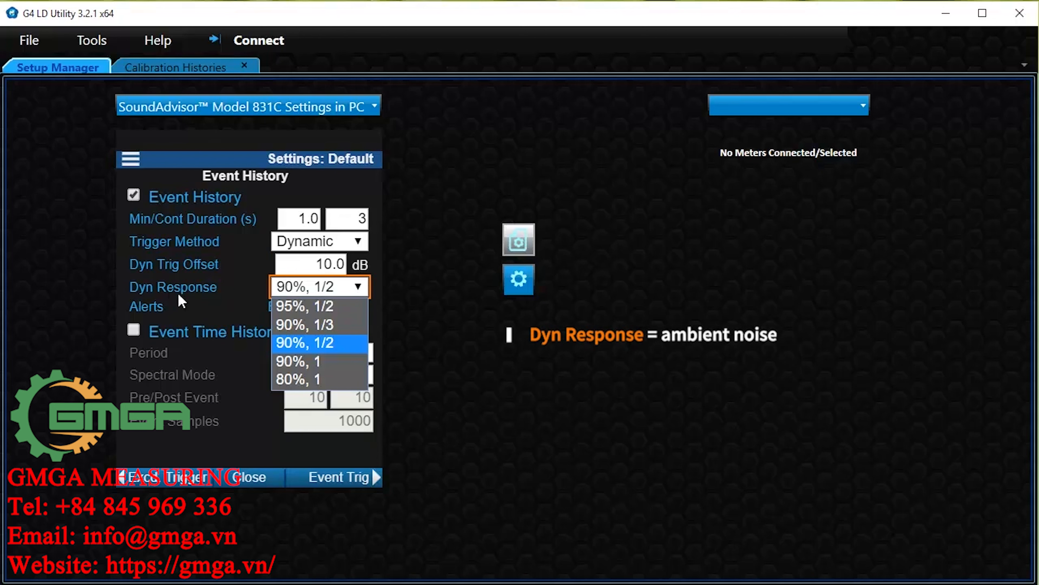
pyautogui.click(343, 348)
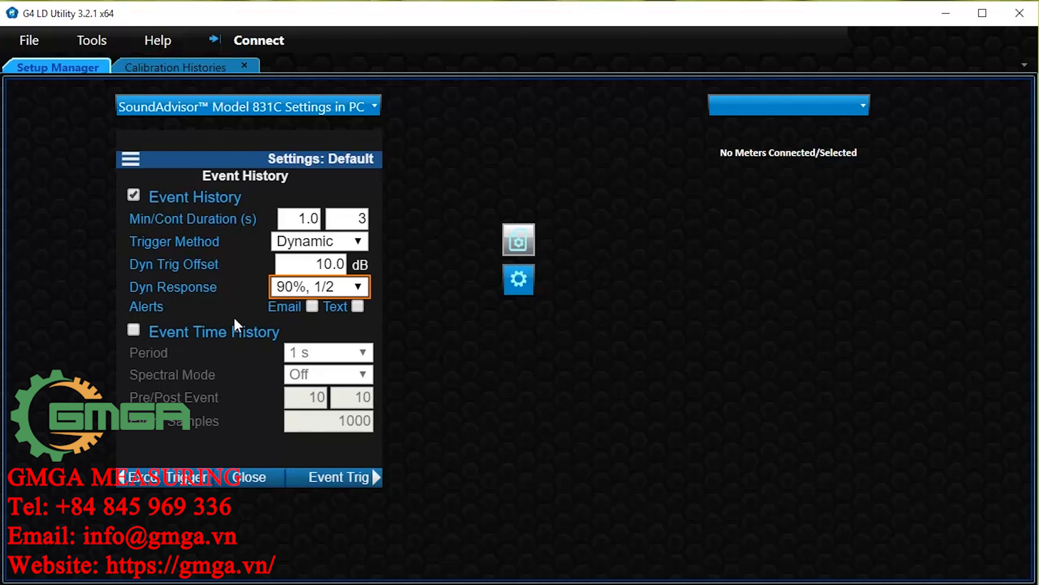
# Enable Event Time History with pre-event and post-event values of 10 each, and set the event samples to 99
pyautogui.click(134, 331)
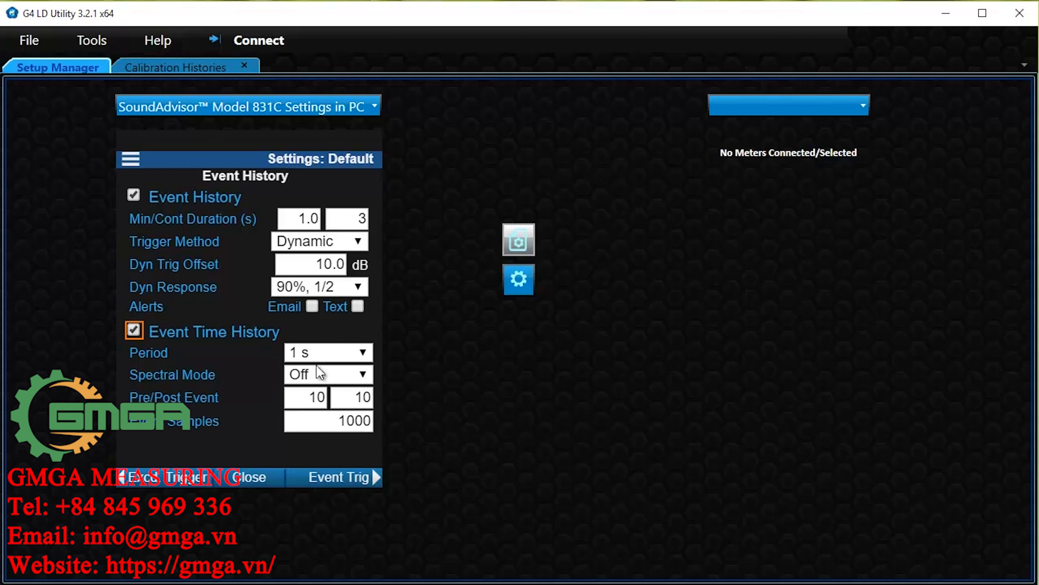
pyautogui.click(313, 396)
pyautogui.write('1')
pyautogui.click(346, 395)
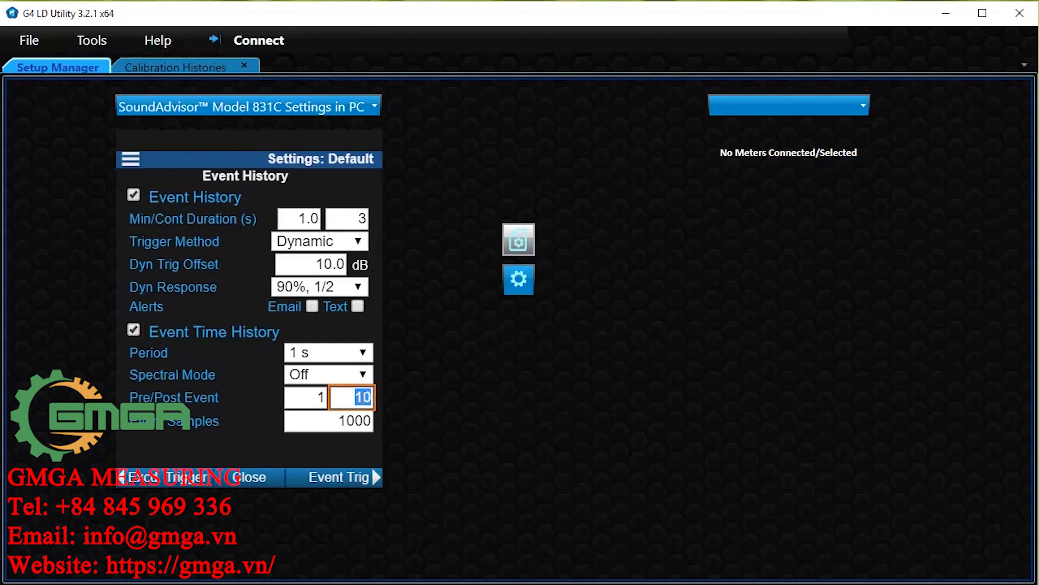
pyautogui.click(321, 396)
pyautogui.write('10')
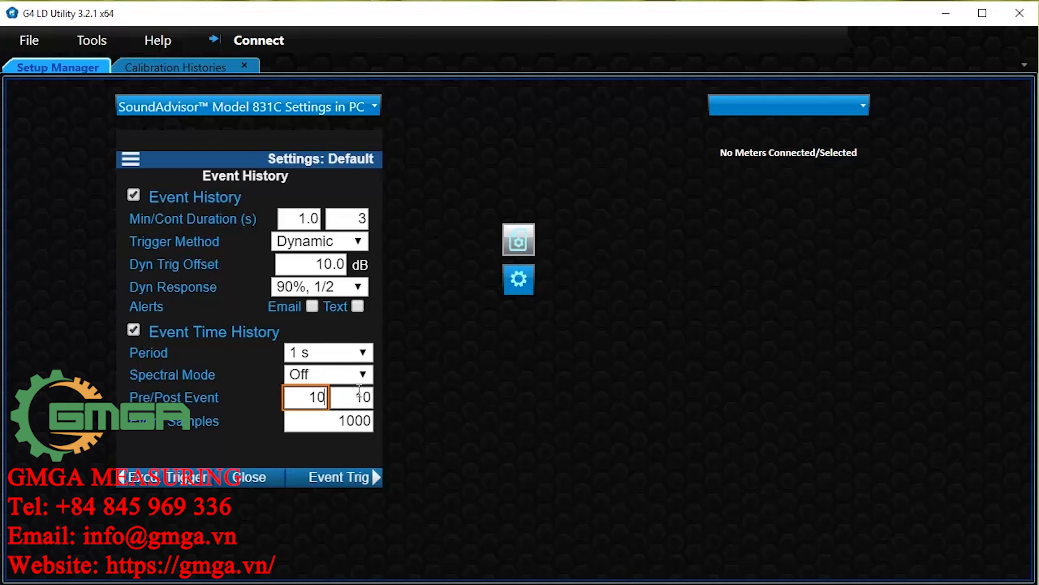
pyautogui.click(360, 394)
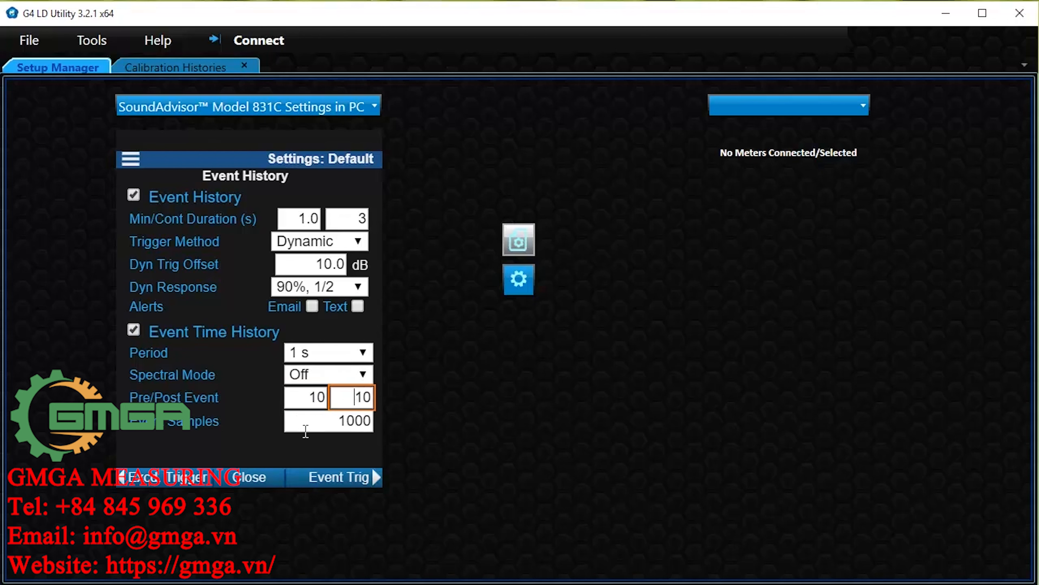
pyautogui.click(324, 420)
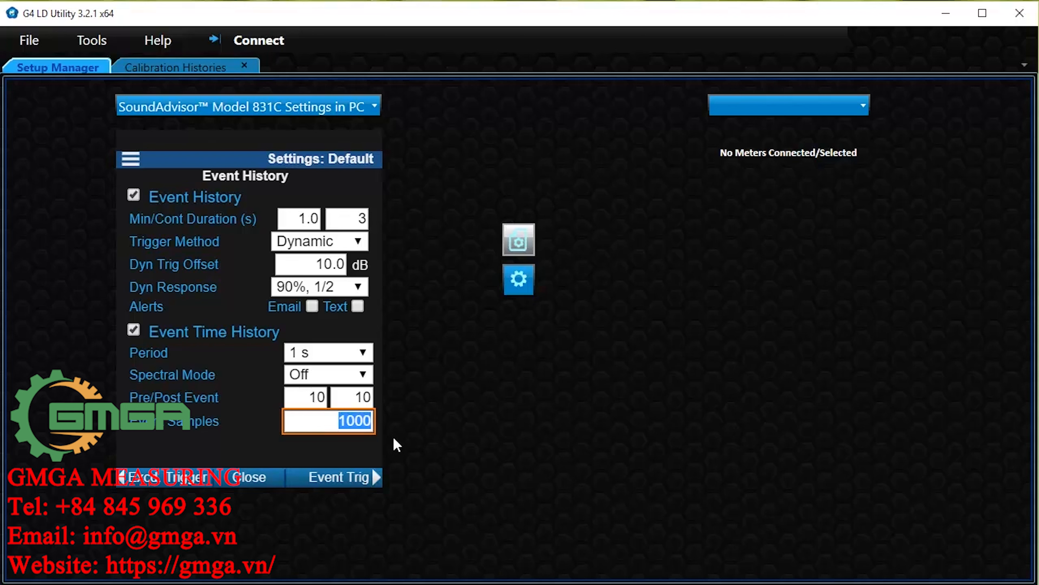
pyautogui.write('99')
# Go past the event trigger, marker and day/night settings and set the sound recording sample rate to 16 ksps
pyautogui.click(352, 484)
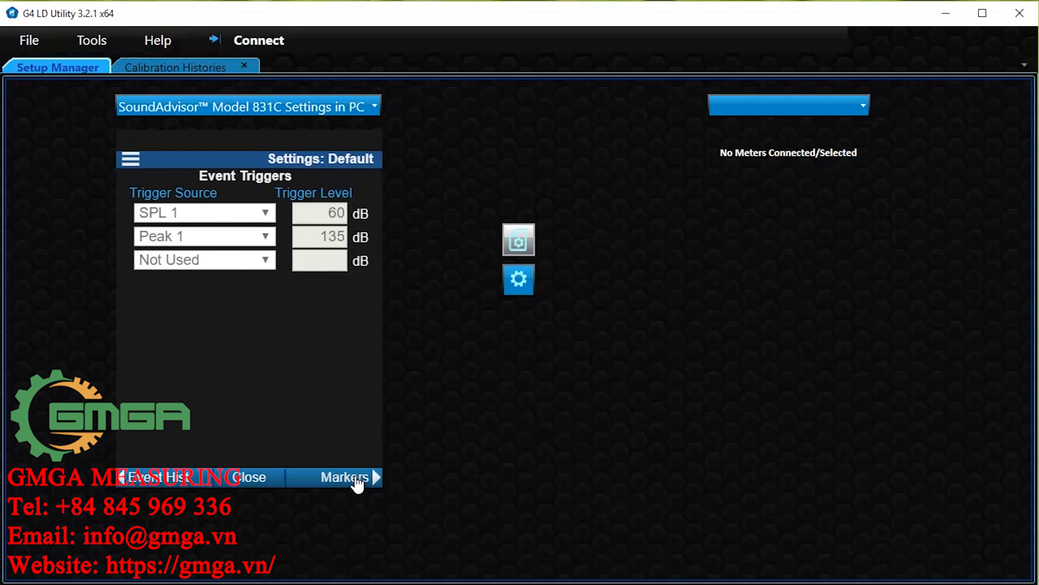
pyautogui.click(358, 482)
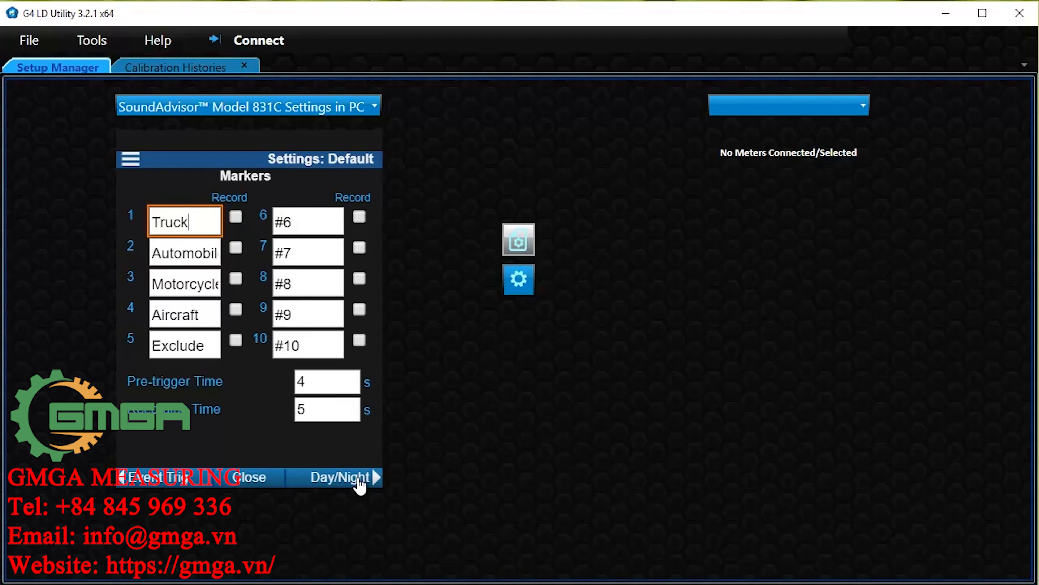
pyautogui.click(360, 482)
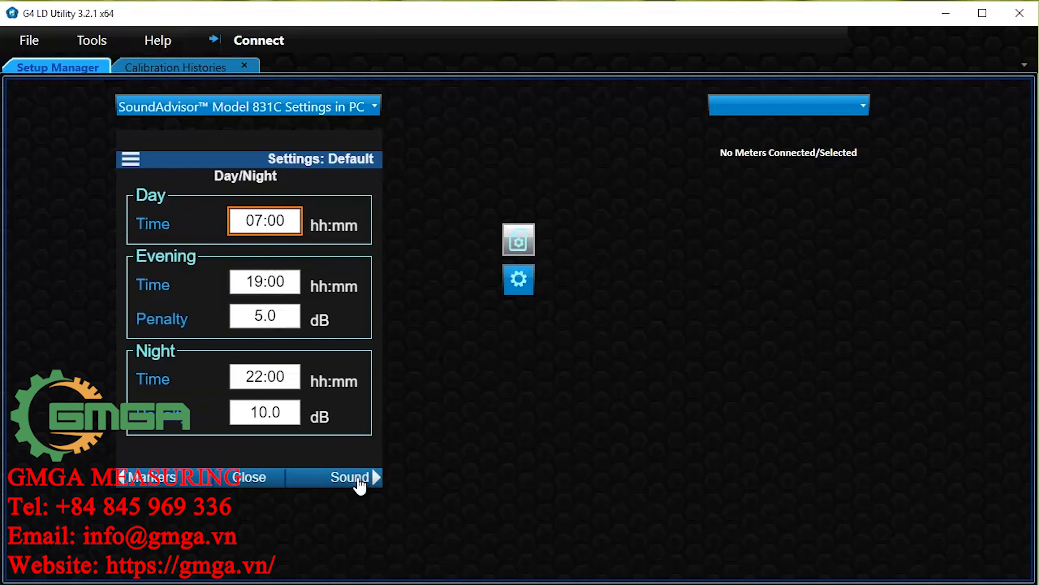
pyautogui.click(360, 483)
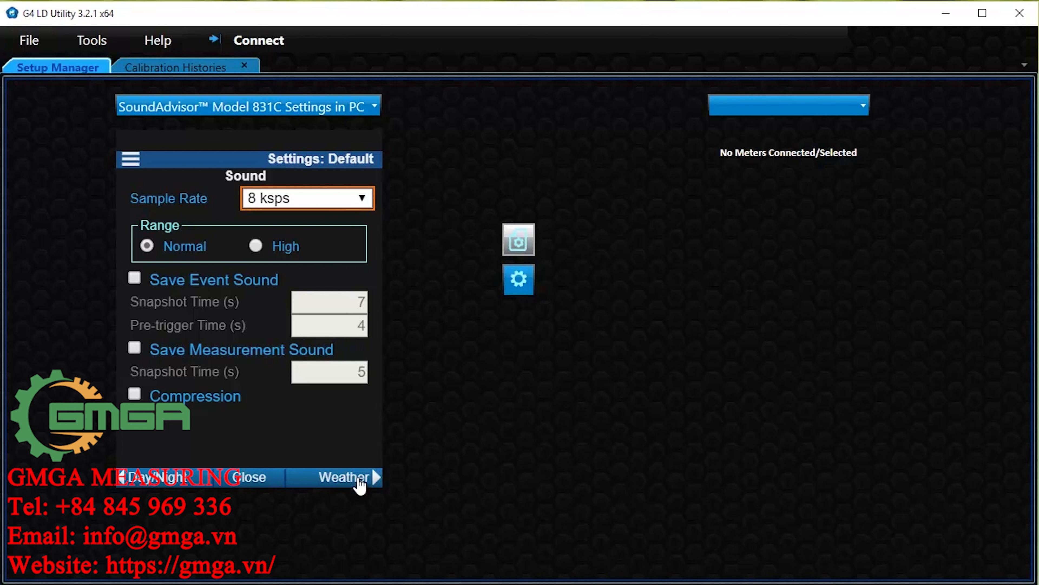
pyautogui.click(266, 200)
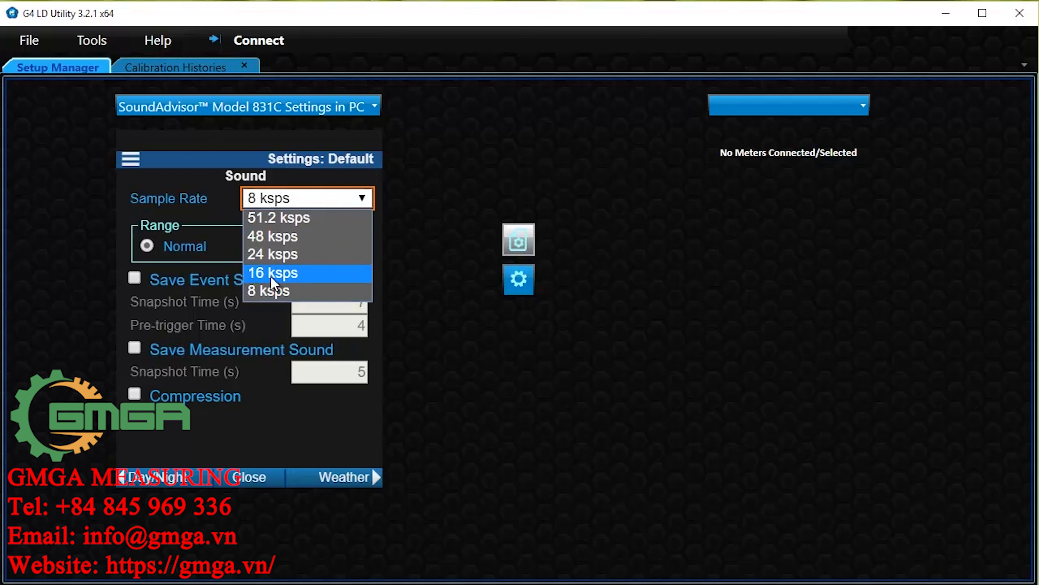
pyautogui.click(271, 273)
# Enable saving event sound with a 20 s snapshot time and 1 s pre-trigger time, and turn on compression
pyautogui.click(134, 279)
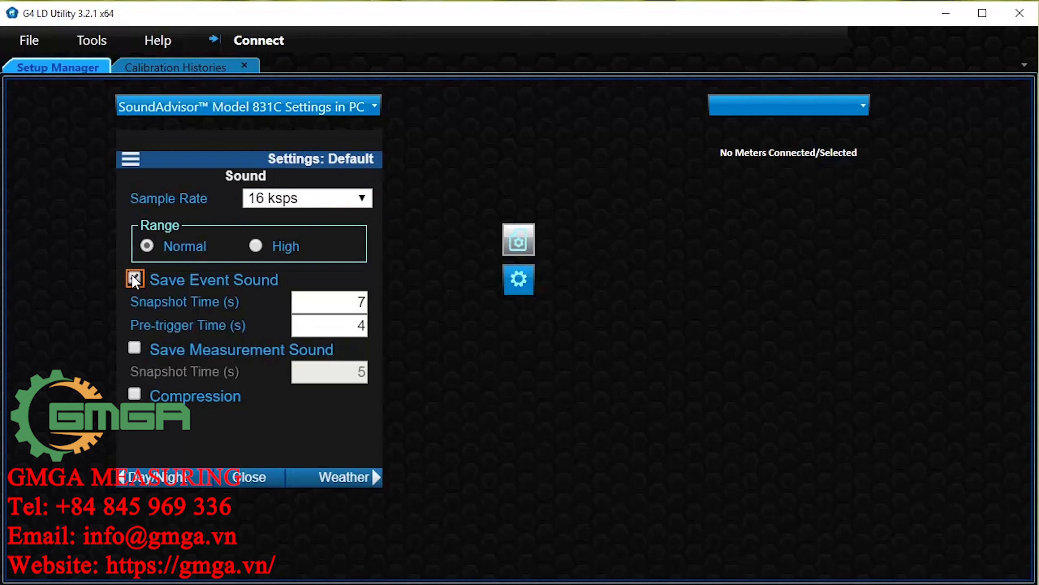
pyautogui.click(329, 301)
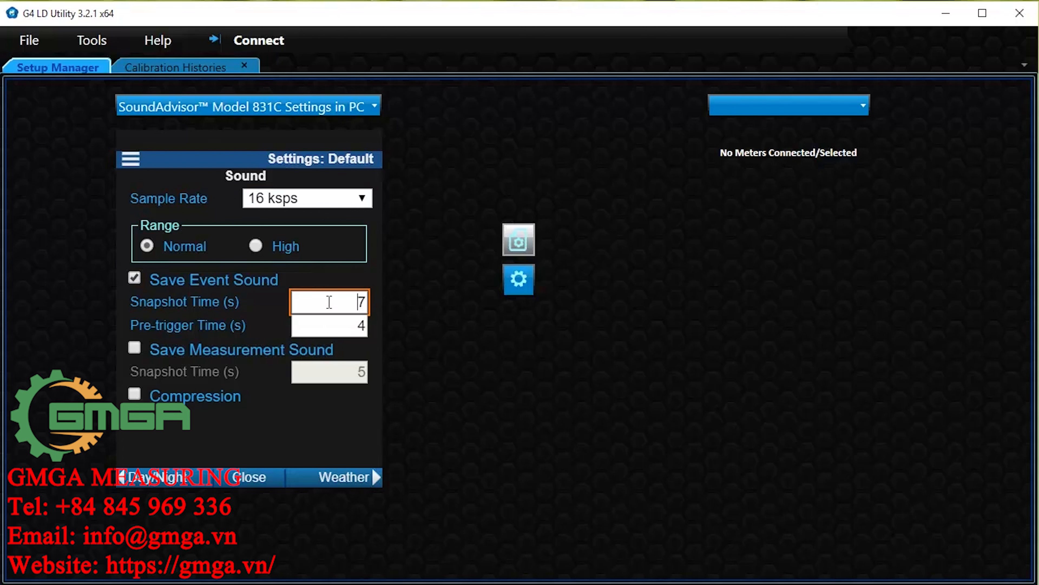
pyautogui.moveTo(355, 301); pyautogui.dragTo(387, 316)
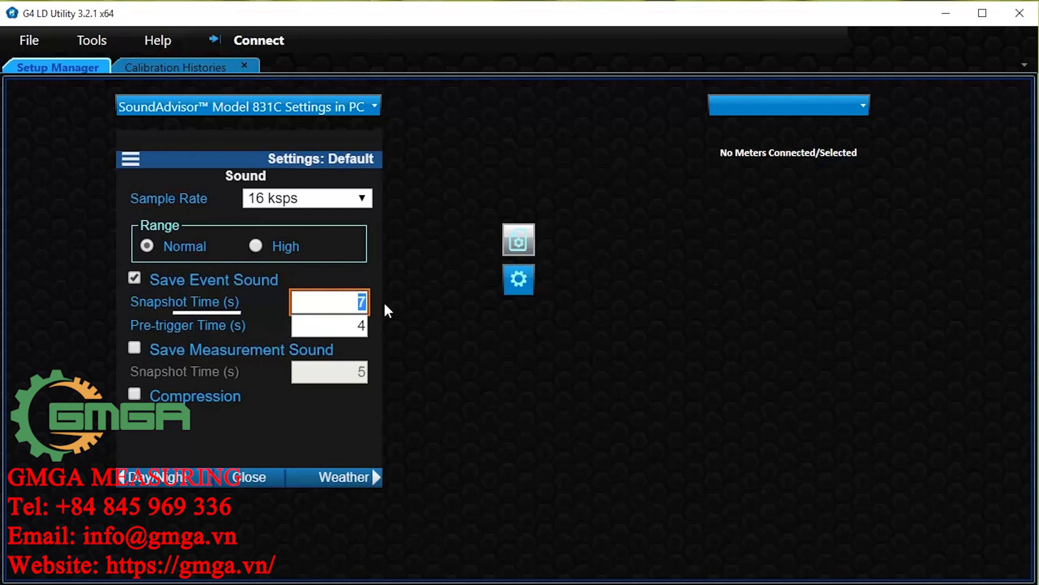
pyautogui.write('20')
pyautogui.click(346, 326)
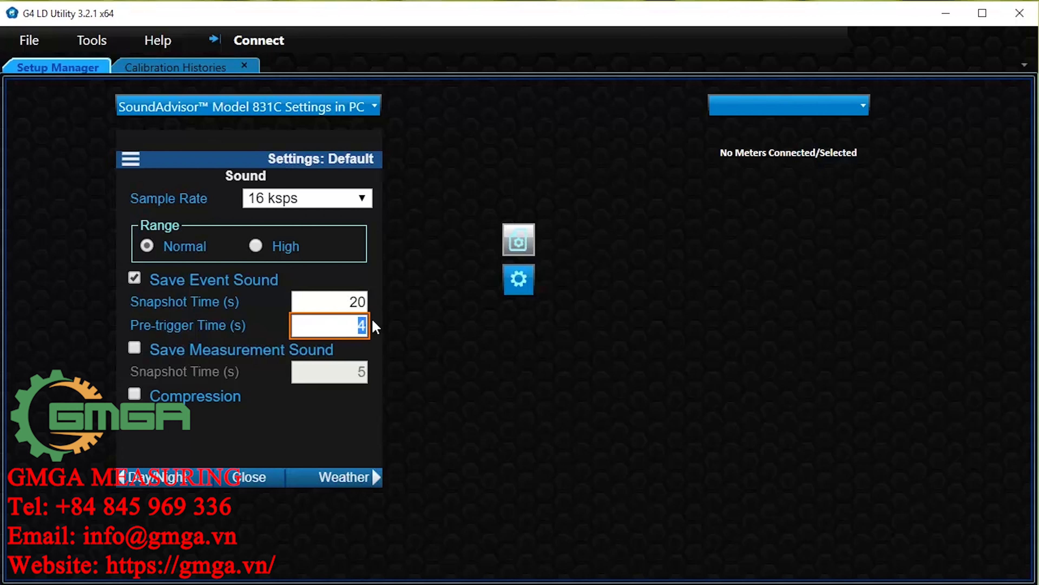
pyautogui.write('1')
pyautogui.click(135, 395)
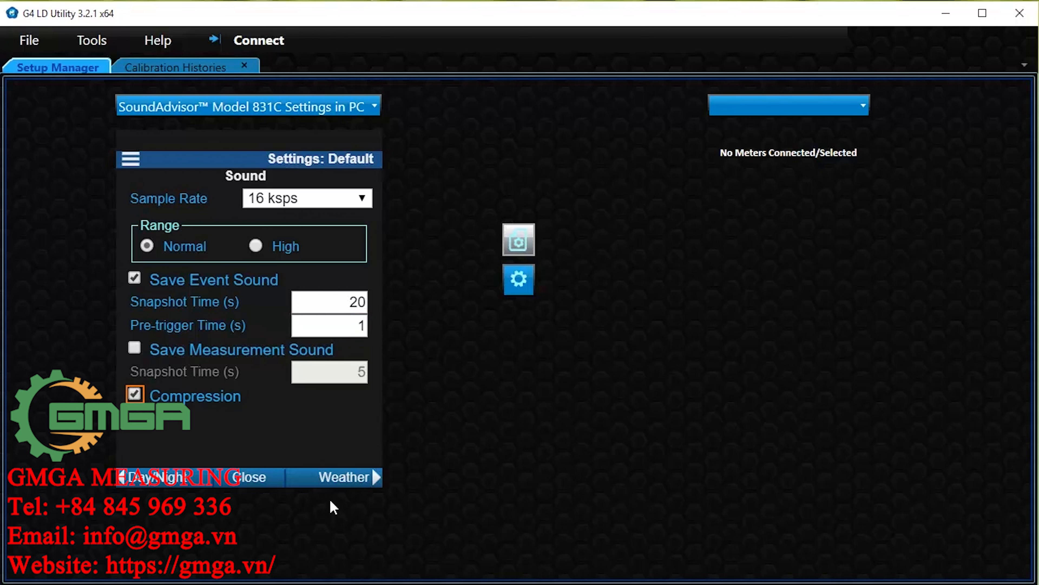
# Finish the setup without changing the weather settings and save it as DynTrigger
pyautogui.click(340, 477)
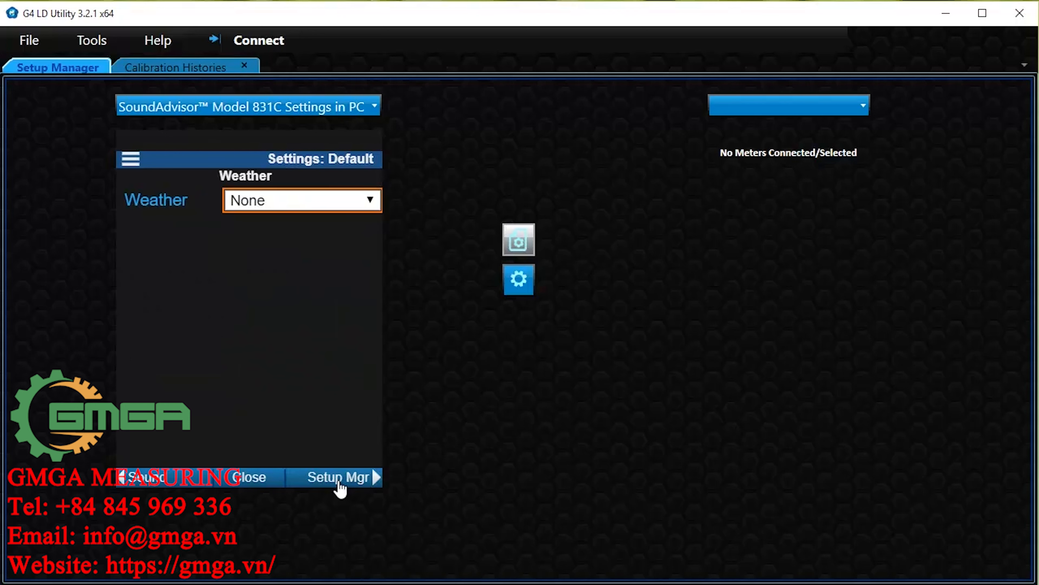
pyautogui.click(339, 477)
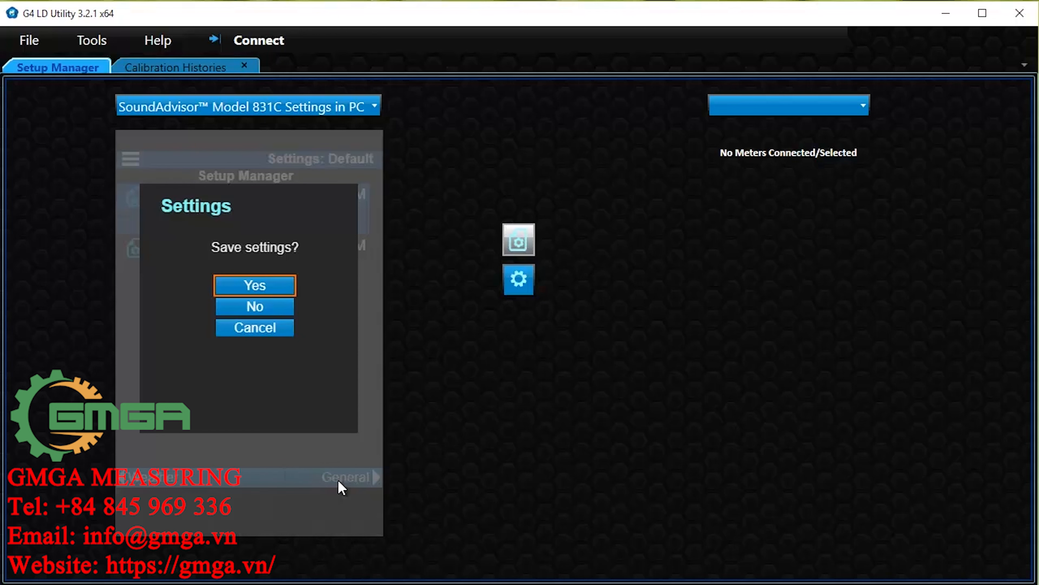
pyautogui.click(265, 288)
pyautogui.moveTo(248, 270); pyautogui.dragTo(143, 250)
pyautogui.write('DynTrigger')
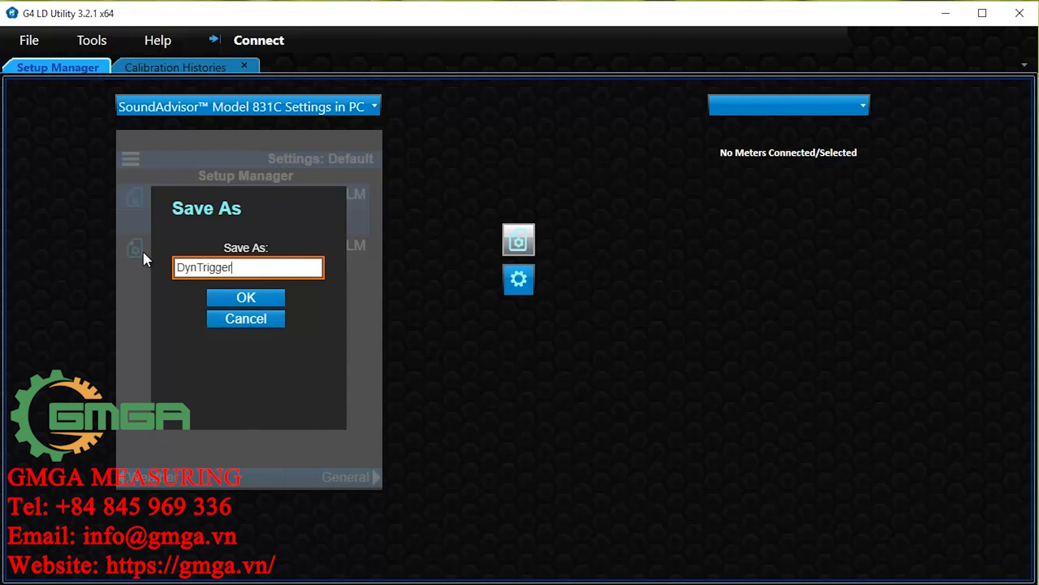
pyautogui.click(242, 299)
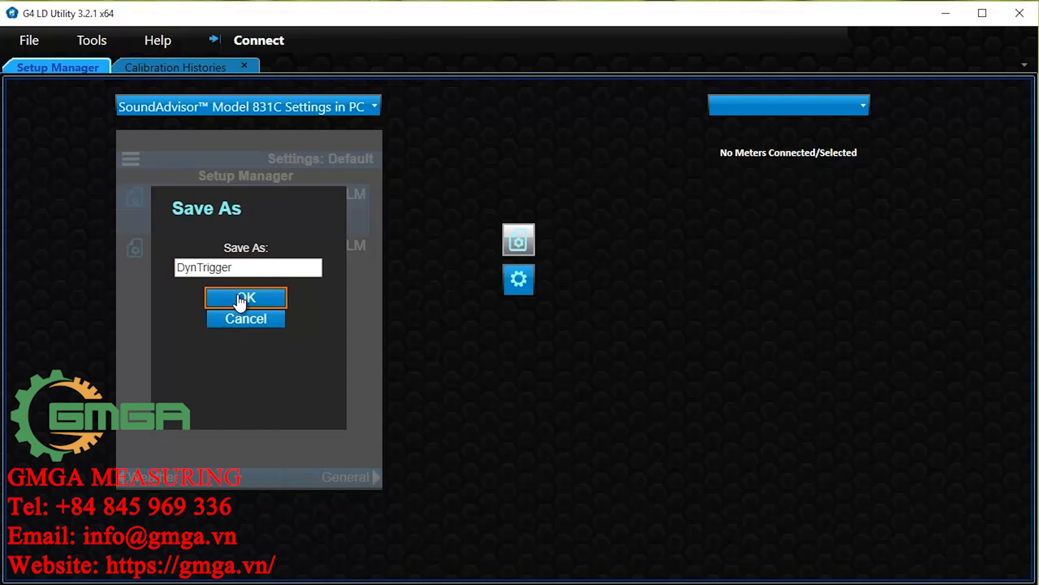